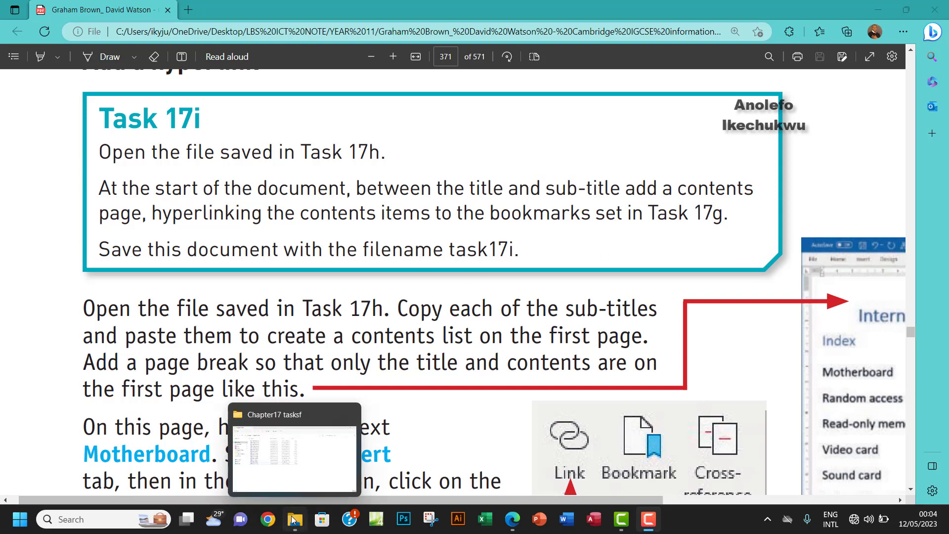
- Open task 17h.docx from the Chapter17 tasksf folder in Word
{"action": "left_click", "coordinate": [295, 519]}
{"action": "left_click", "coordinate": [180, 288]}
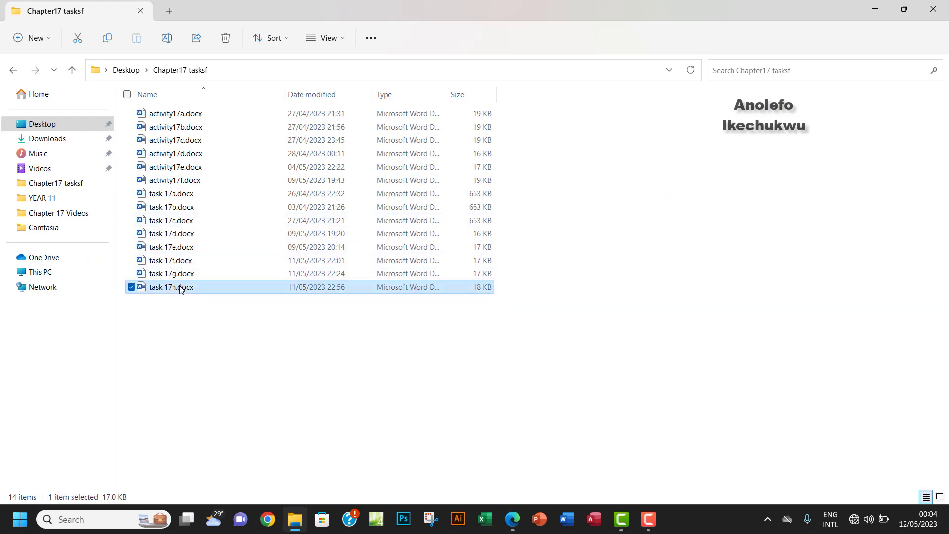
{"action": "double_click", "coordinate": [205, 285]}
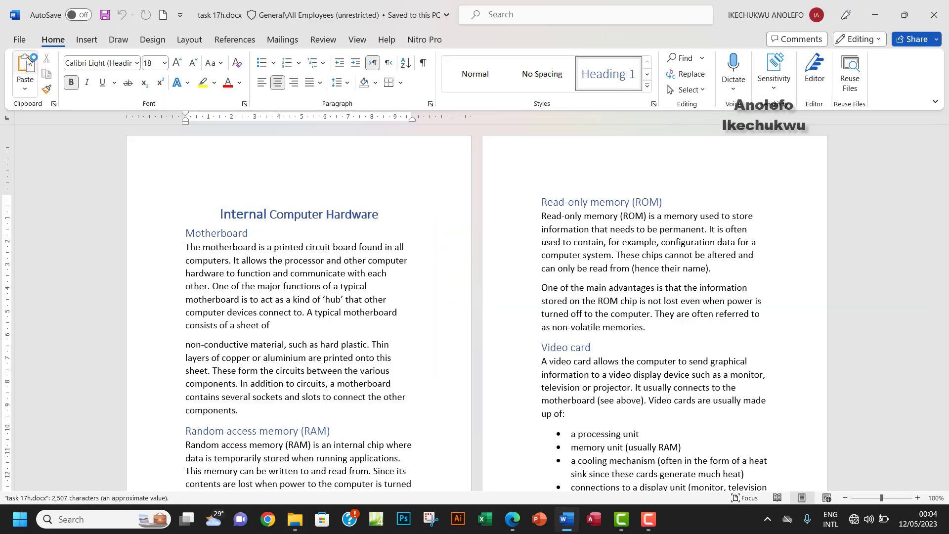
- Save the document under the new name task 17i.docx in Chapter17 tasksf
{"action": "left_click", "coordinate": [20, 40]}
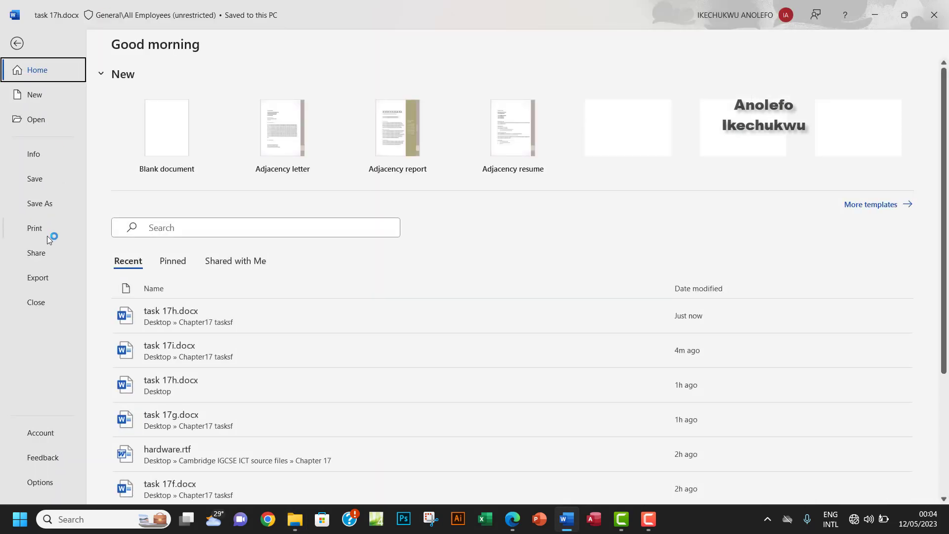
{"action": "left_click", "coordinate": [39, 203]}
{"action": "left_click", "coordinate": [165, 294]}
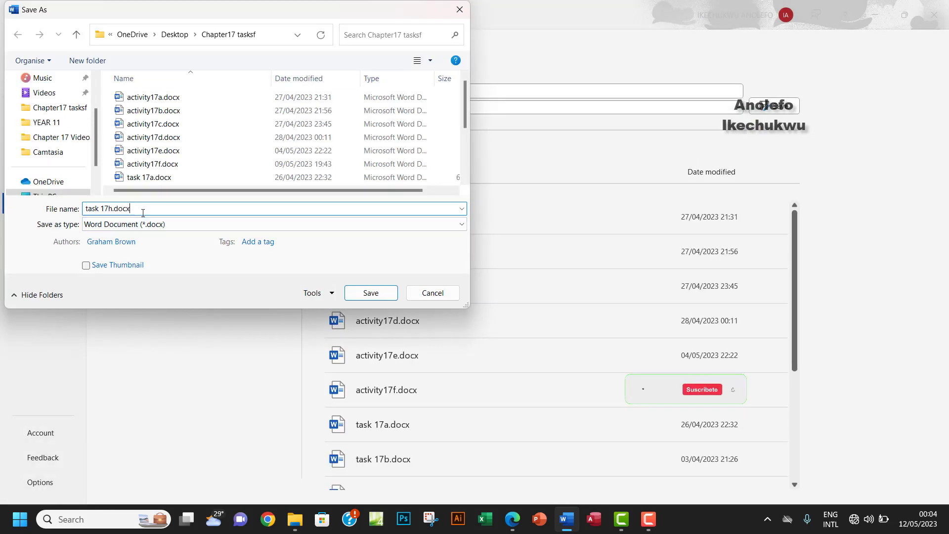
{"action": "left_click_drag", "start_coordinate": [142, 208], "coordinate": [110, 209]}
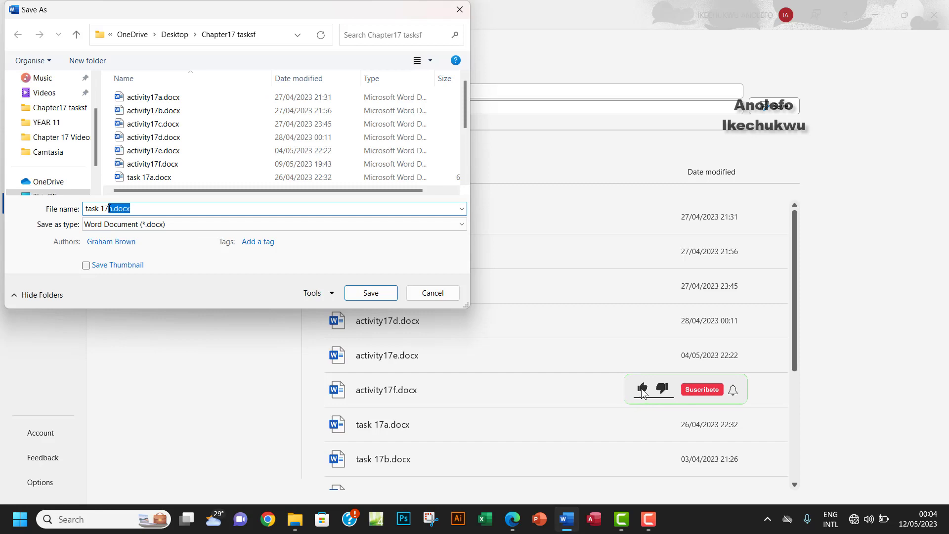
{"action": "key", "text": "BackSpace"}
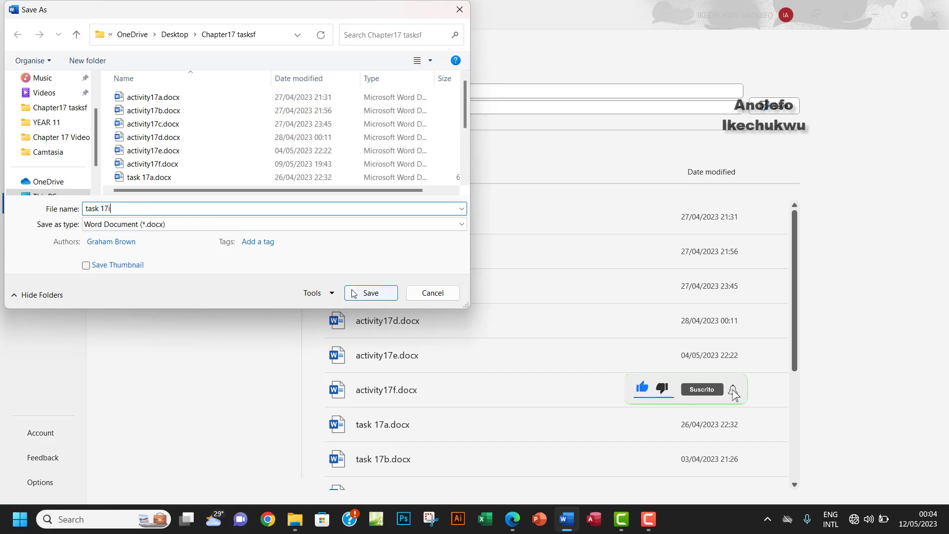
{"action": "type", "text": "h"}
{"action": "left_click", "coordinate": [371, 293]}
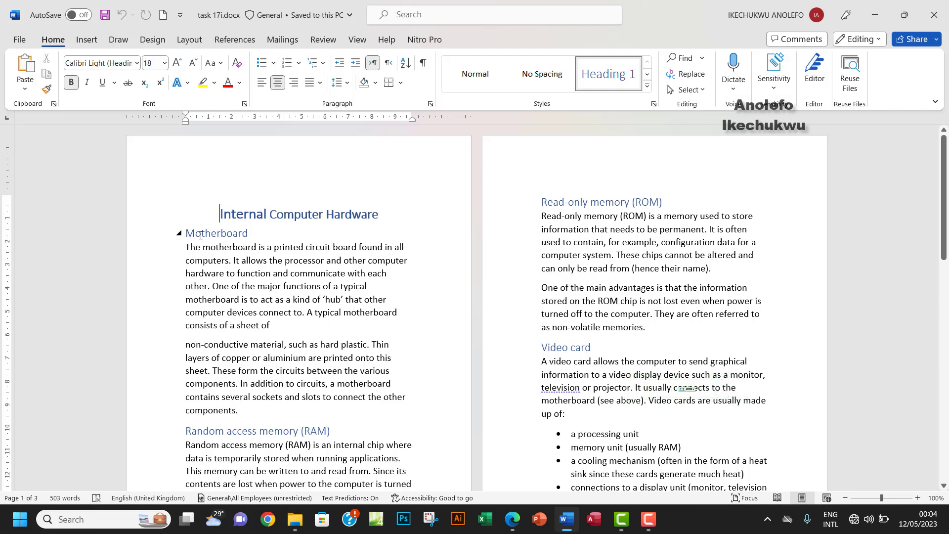
- Insert an 'Index' line directly above the Motherboard sub-title
{"action": "left_click", "coordinate": [189, 233]}
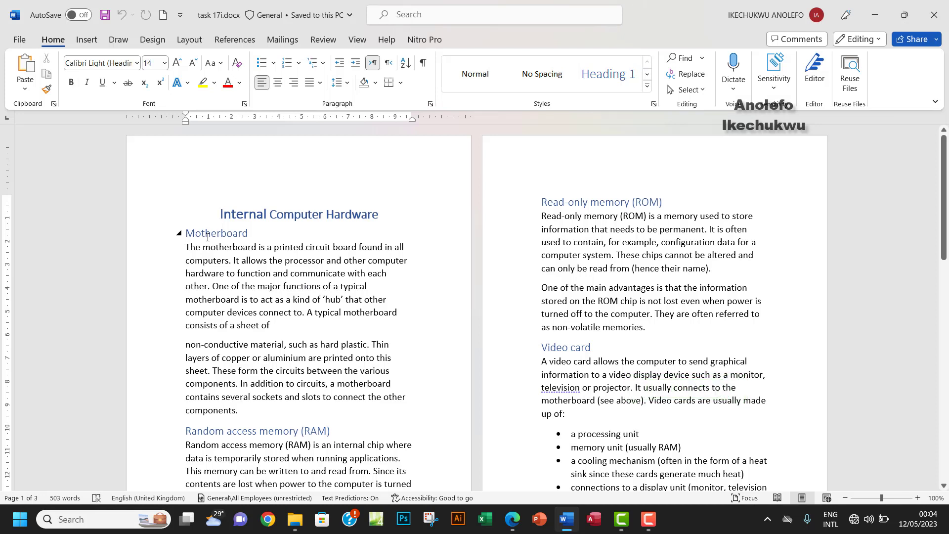
{"action": "type", "text": "Index"}
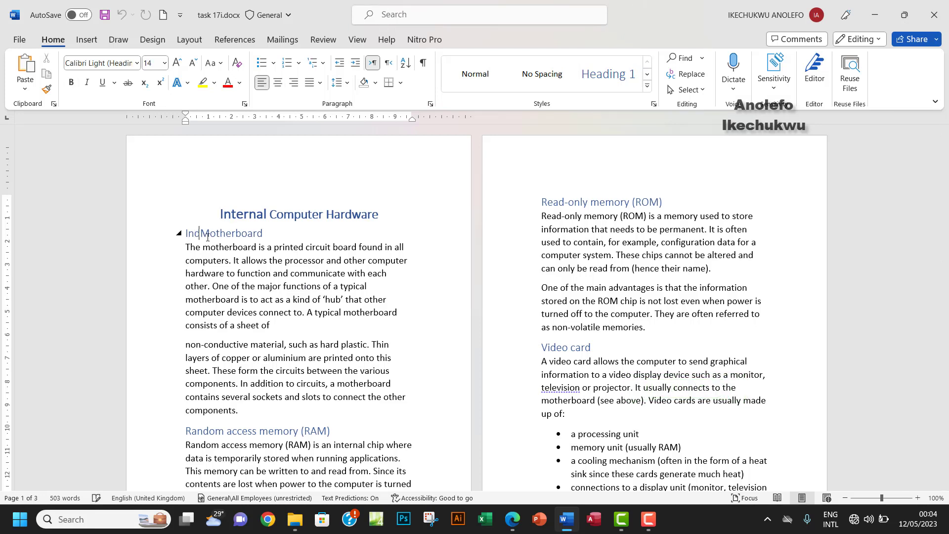
{"action": "key", "text": "Return"}
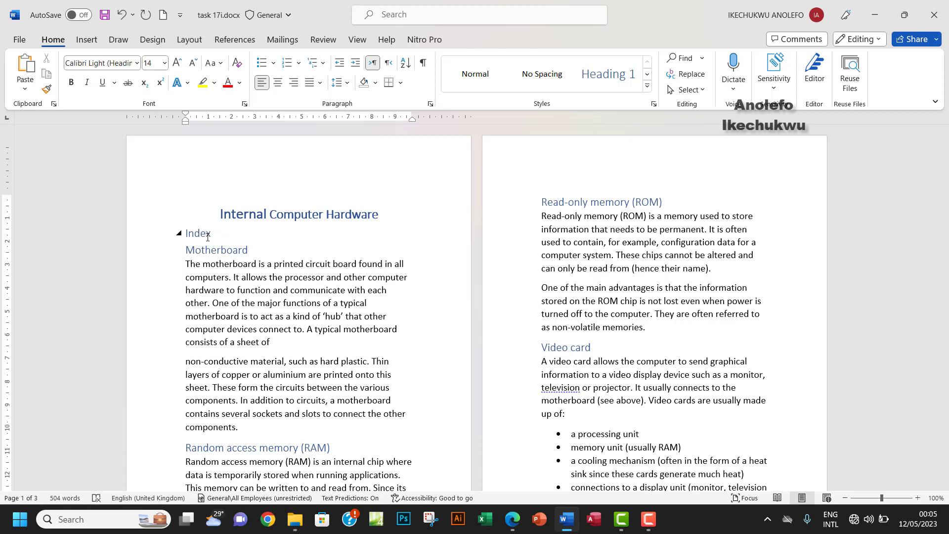
{"action": "scroll", "coordinate": [601, 266], "scroll_direction": "down", "scroll_amount": 5}
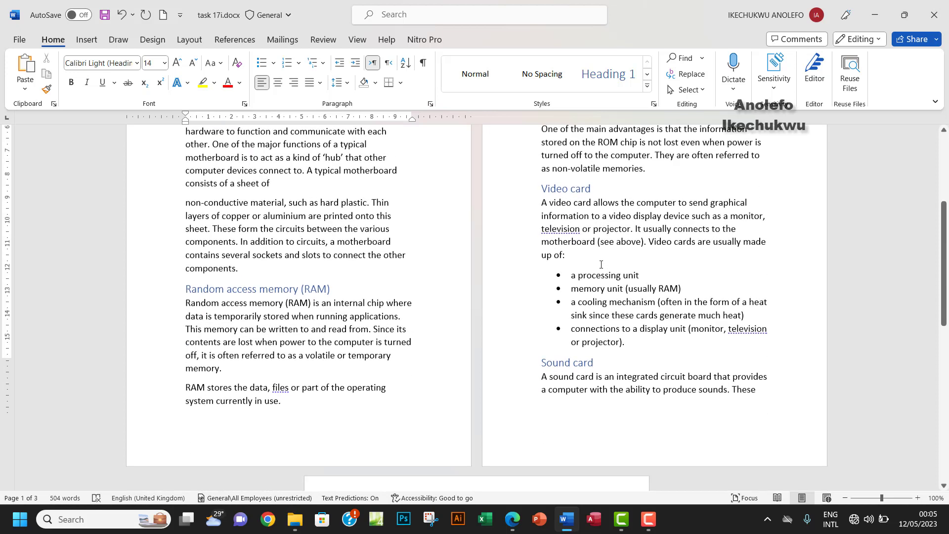
- Show the Clipboard pane and delete the leftover ROM item from it
{"action": "left_click", "coordinate": [53, 105]}
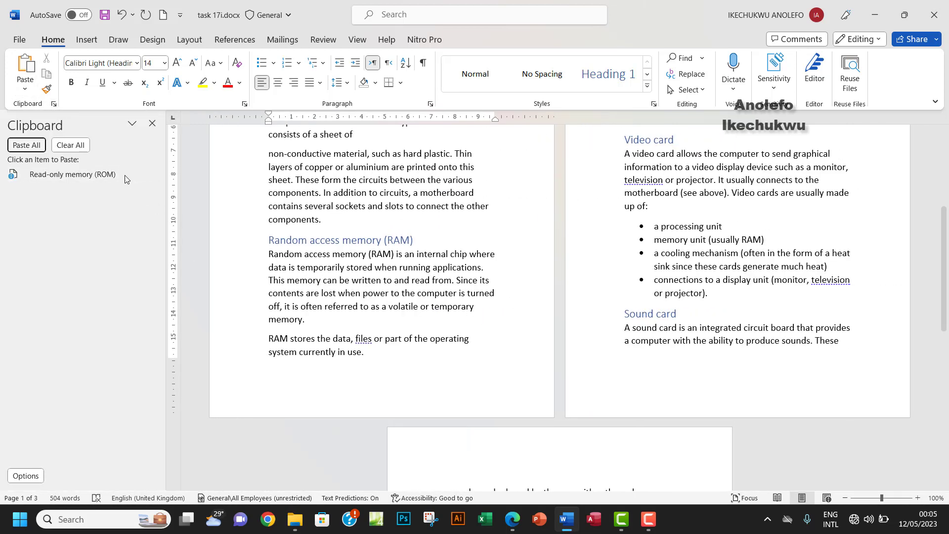
{"action": "left_click", "coordinate": [152, 174]}
{"action": "left_click", "coordinate": [138, 212]}
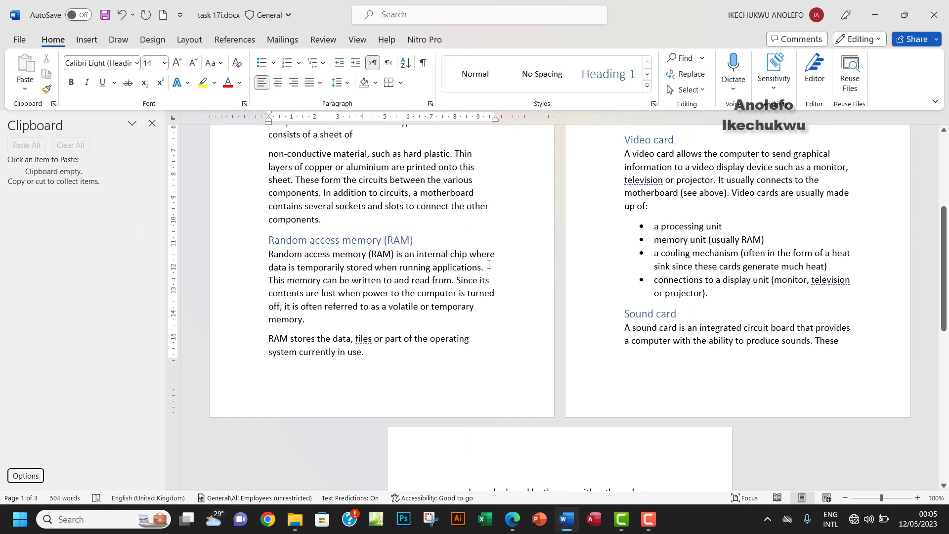
- Copy the HDD/SSD, Sound card and Video card sub-titles to the clipboard
{"action": "scroll", "coordinate": [634, 328], "scroll_direction": "down", "scroll_amount": 6}
{"action": "scroll", "coordinate": [633, 328], "scroll_direction": "down", "scroll_amount": 3}
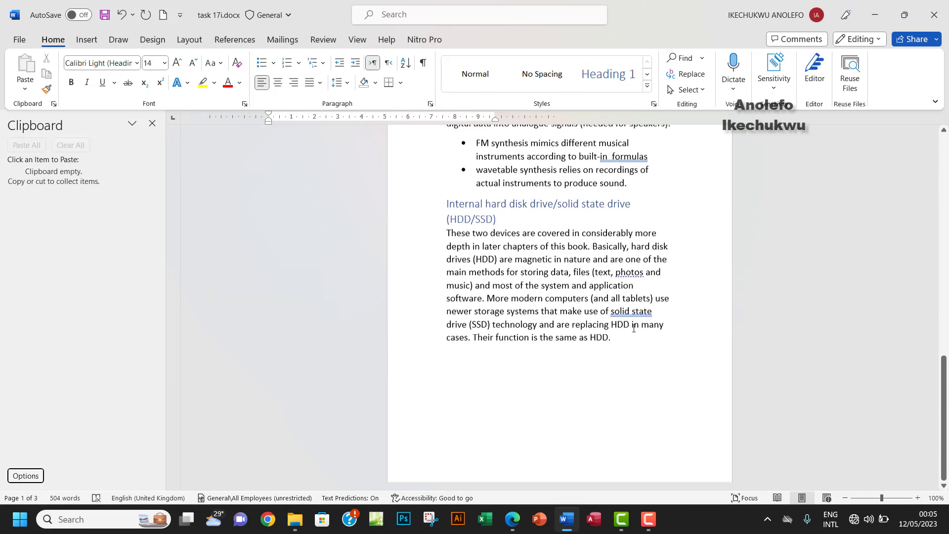
{"action": "left_click_drag", "start_coordinate": [501, 218], "coordinate": [436, 203]}
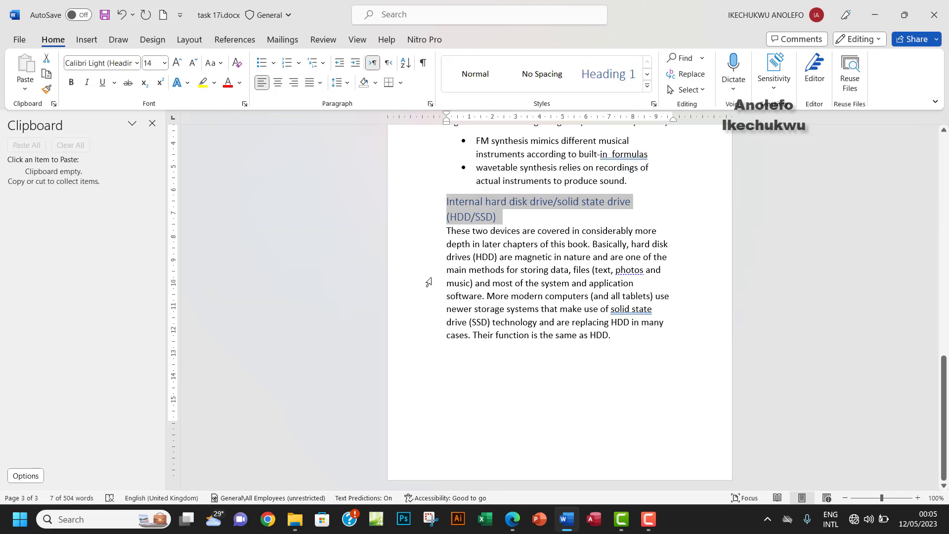
{"action": "key", "text": "ctrl+c"}
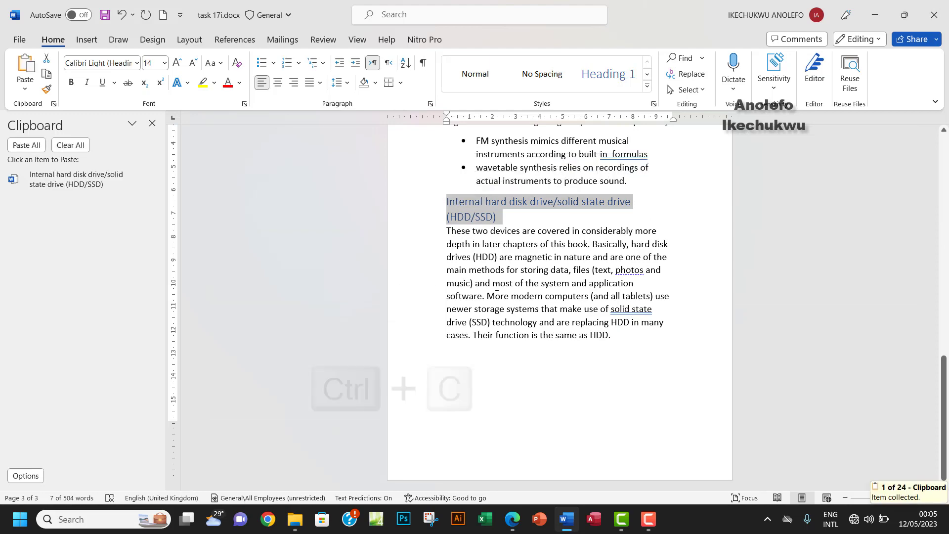
{"action": "scroll", "coordinate": [494, 282], "scroll_direction": "up", "scroll_amount": 10}
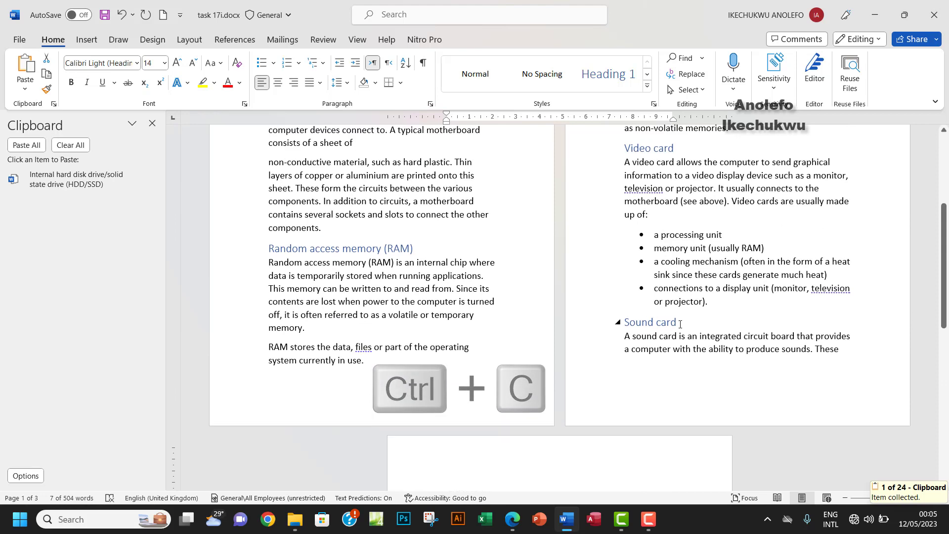
{"action": "left_click", "coordinate": [617, 324]}
{"action": "key", "text": "ctrl+c"}
{"action": "scroll", "coordinate": [618, 323], "scroll_direction": "up", "scroll_amount": 3}
{"action": "left_click", "coordinate": [618, 268]}
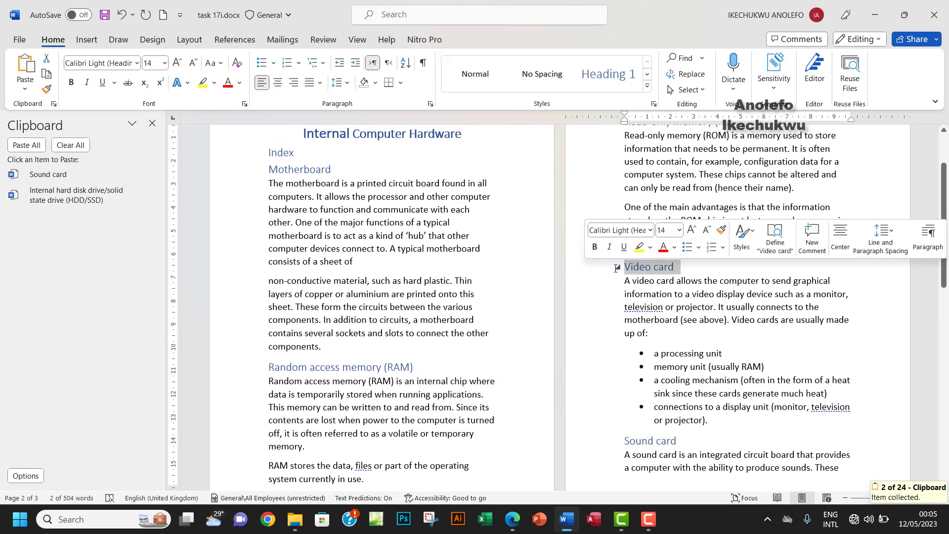
{"action": "key", "text": "ctrl+c"}
- Copy the Read-only memory (ROM), Random access memory (RAM) and Motherboard sub-titles
{"action": "scroll", "coordinate": [617, 268], "scroll_direction": "up", "scroll_amount": 2}
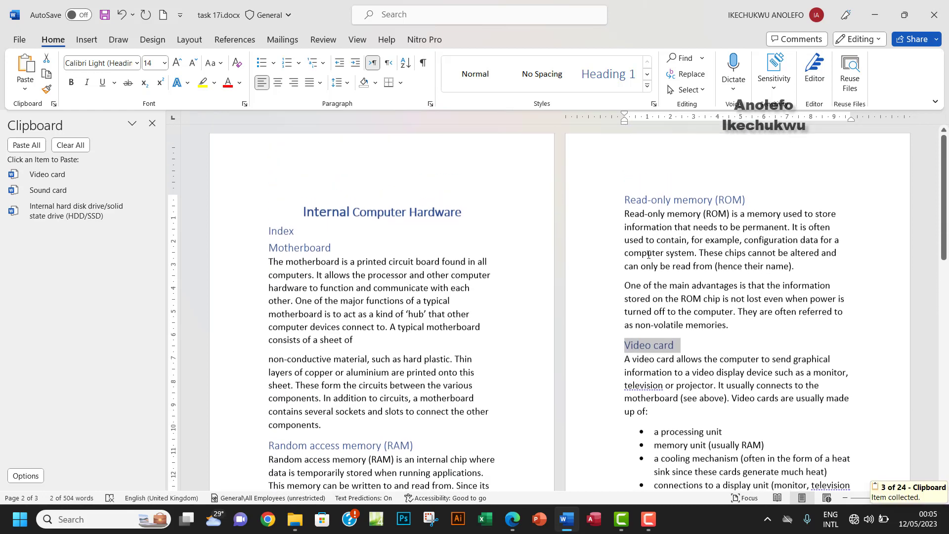
{"action": "left_click_drag", "start_coordinate": [745, 202], "coordinate": [627, 203]}
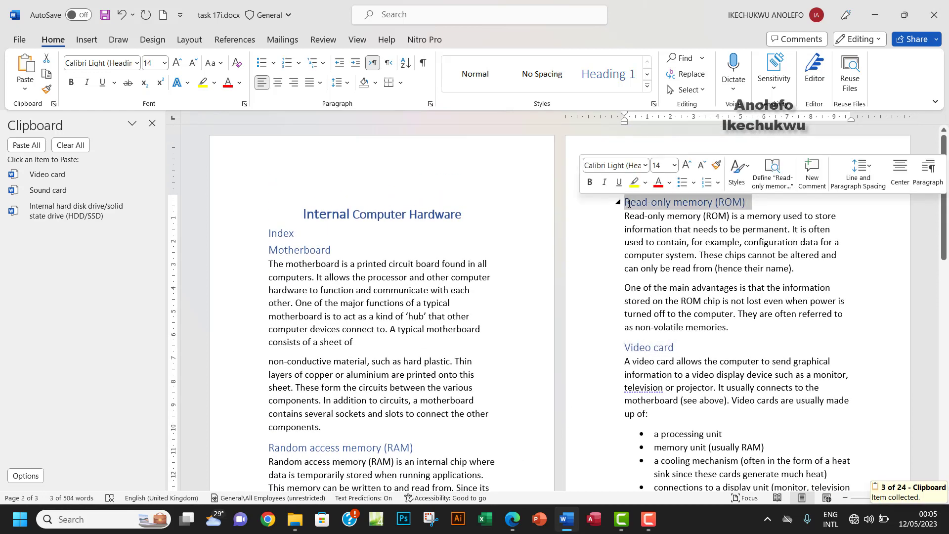
{"action": "key", "text": "ctrl+c"}
{"action": "scroll", "coordinate": [612, 255], "scroll_direction": "down", "scroll_amount": 5}
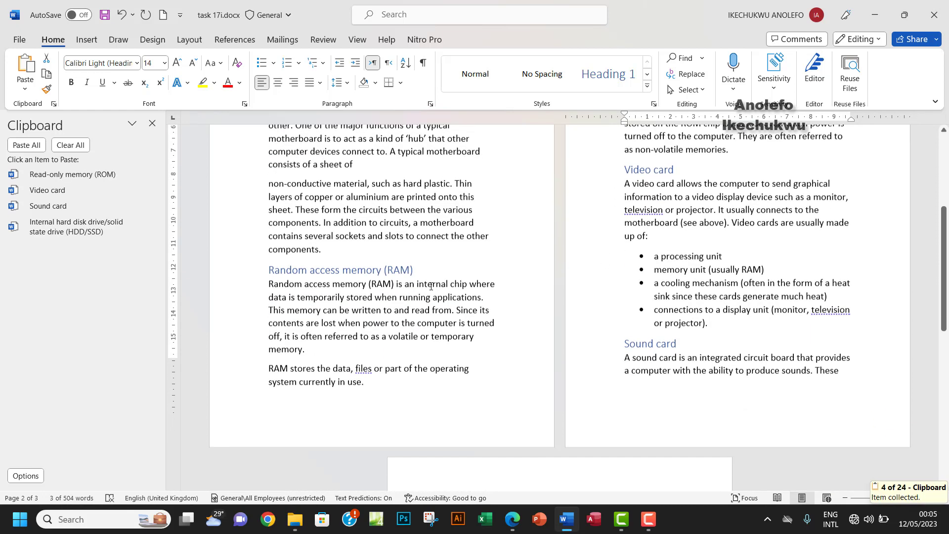
{"action": "left_click_drag", "start_coordinate": [406, 244], "coordinate": [272, 246]}
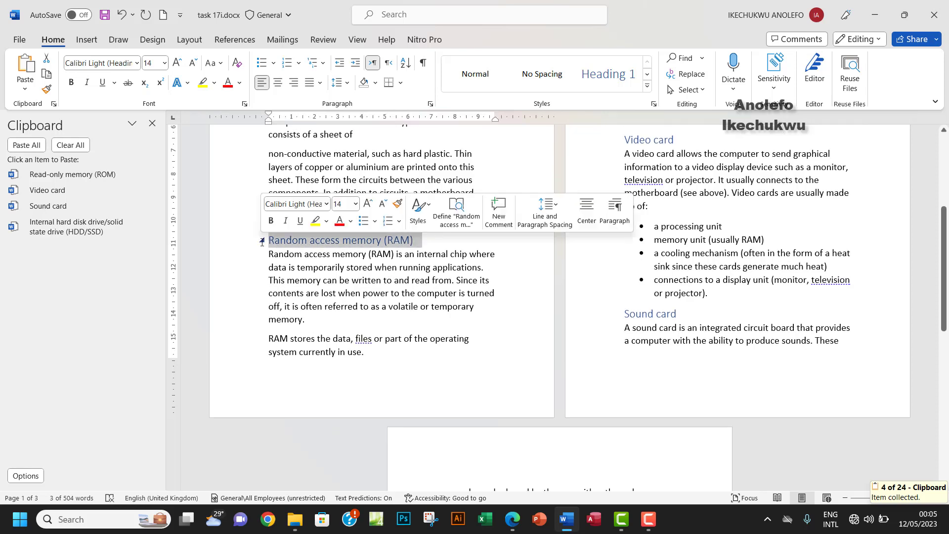
{"action": "key", "text": "ctrl+c"}
{"action": "scroll", "coordinate": [272, 246], "scroll_direction": "up", "scroll_amount": 4}
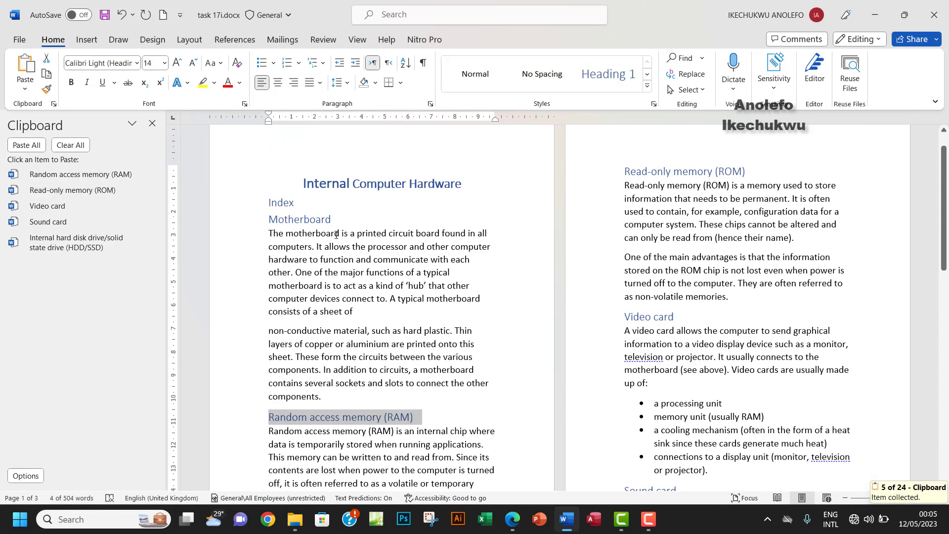
{"action": "left_click_drag", "start_coordinate": [332, 220], "coordinate": [266, 221]}
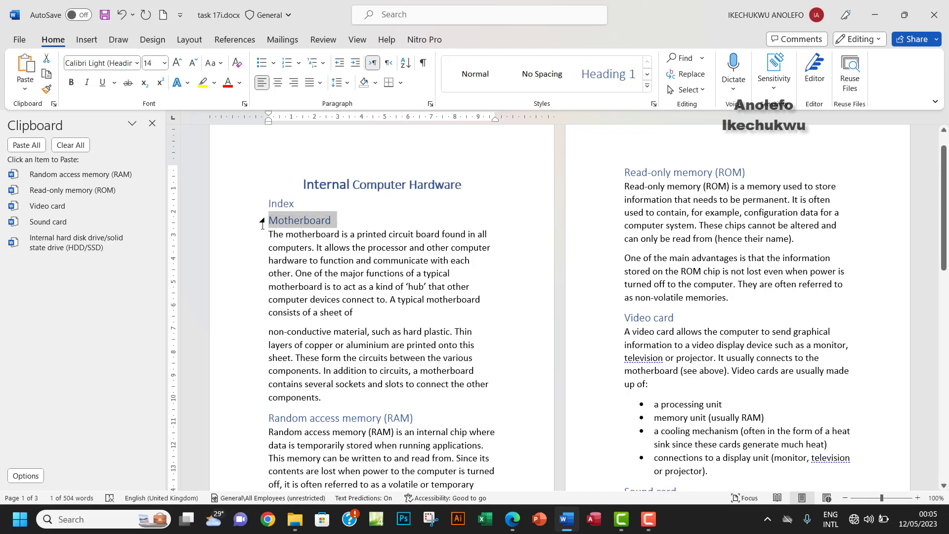
{"action": "key", "text": "ctrl+c"}
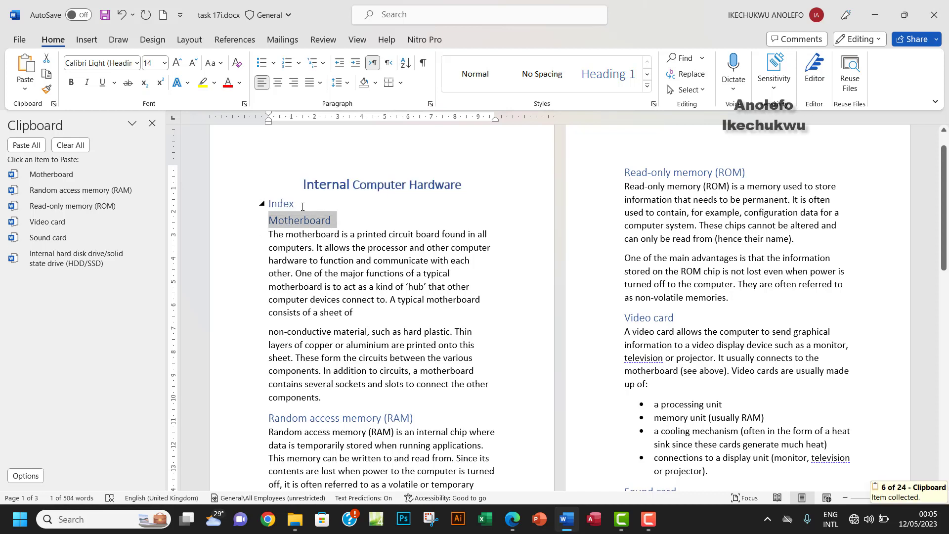
{"action": "left_click", "coordinate": [318, 209]}
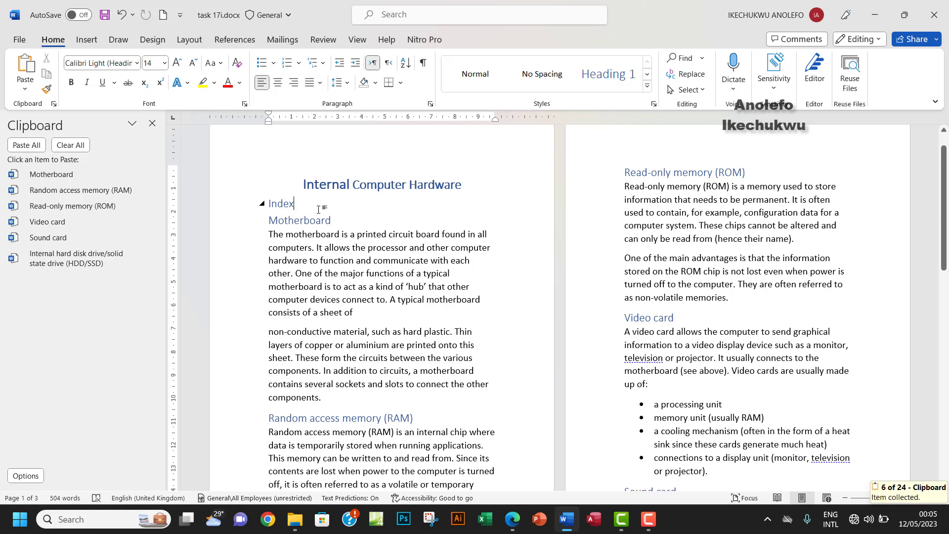
- Paste Motherboard, RAM, ROM, Video card, Sound card and HDD/SSD as lines under Index
{"action": "key", "text": "Return"}
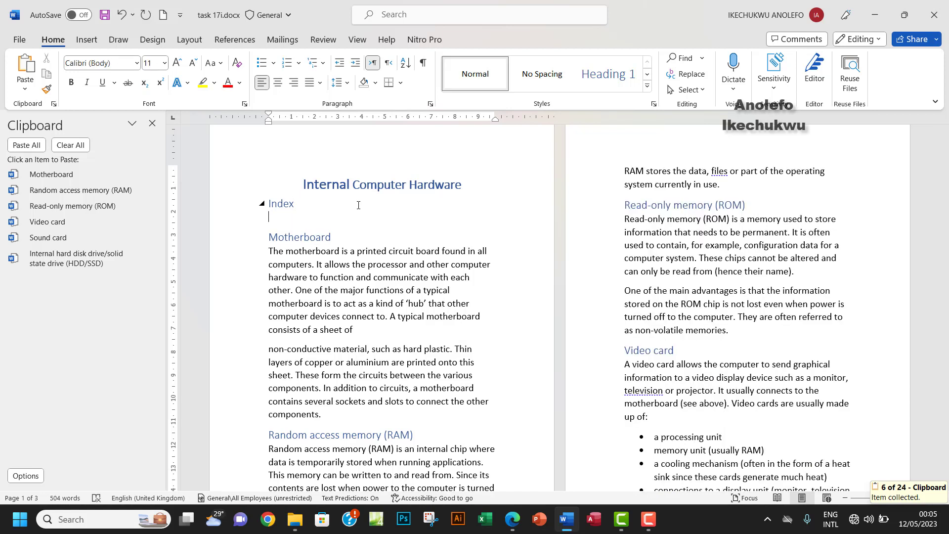
{"action": "left_click", "coordinate": [47, 176]}
{"action": "left_click", "coordinate": [55, 191]}
{"action": "left_click", "coordinate": [54, 206]}
{"action": "left_click", "coordinate": [49, 226]}
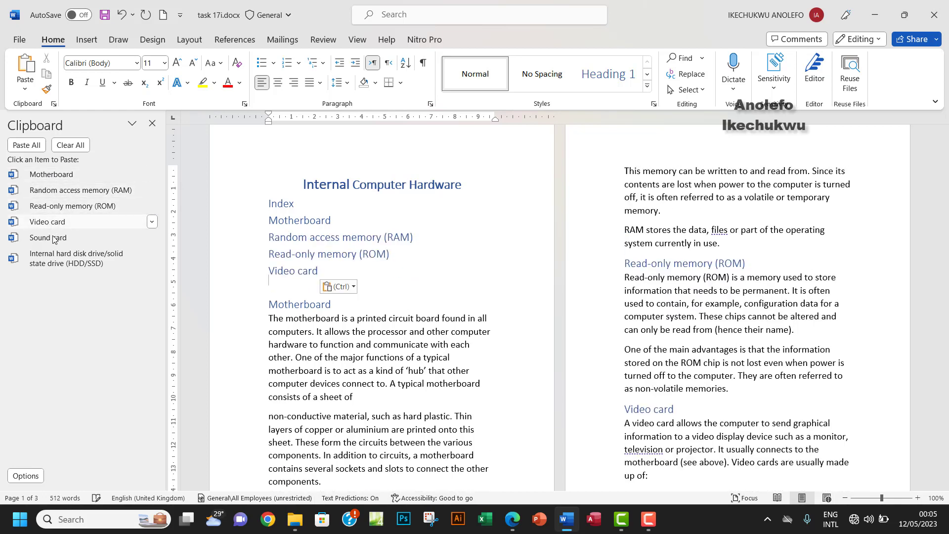
{"action": "left_click", "coordinate": [55, 239]}
{"action": "left_click", "coordinate": [55, 258]}
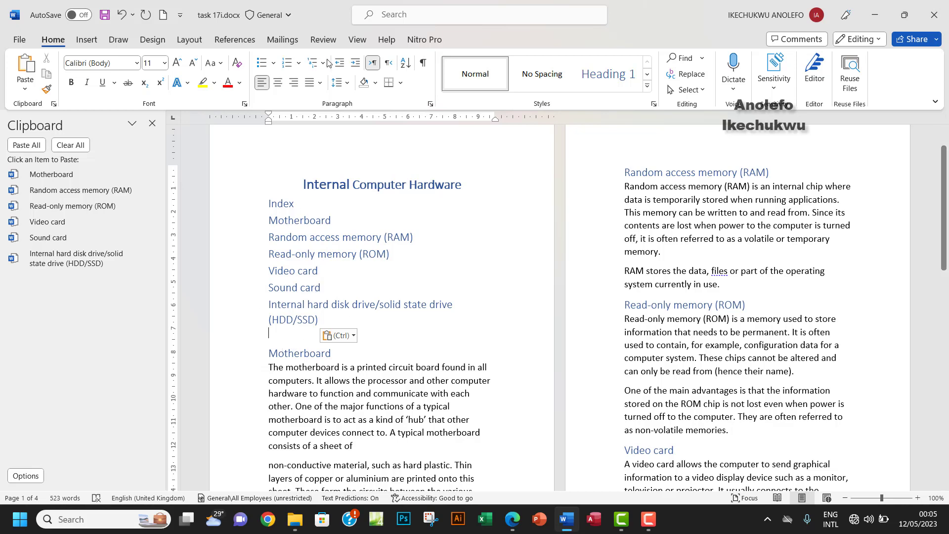
- Insert a Next Page section break so the Motherboard section starts on a new page
{"action": "left_click", "coordinate": [190, 40]}
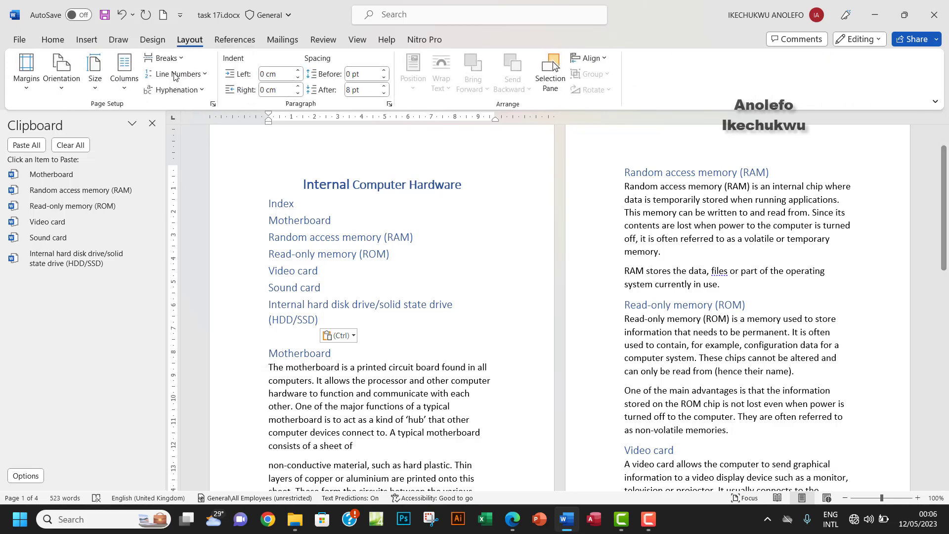
{"action": "left_click", "coordinate": [163, 58]}
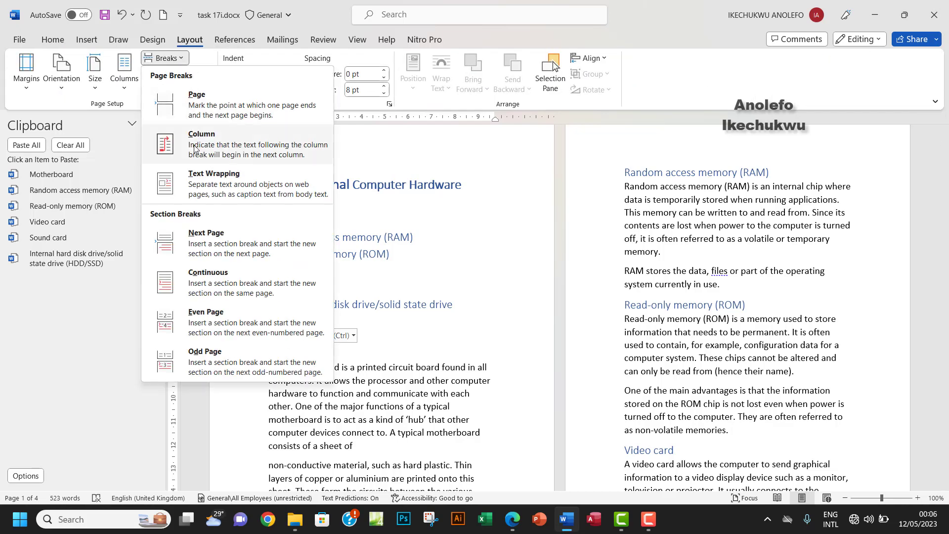
{"action": "left_click", "coordinate": [222, 238]}
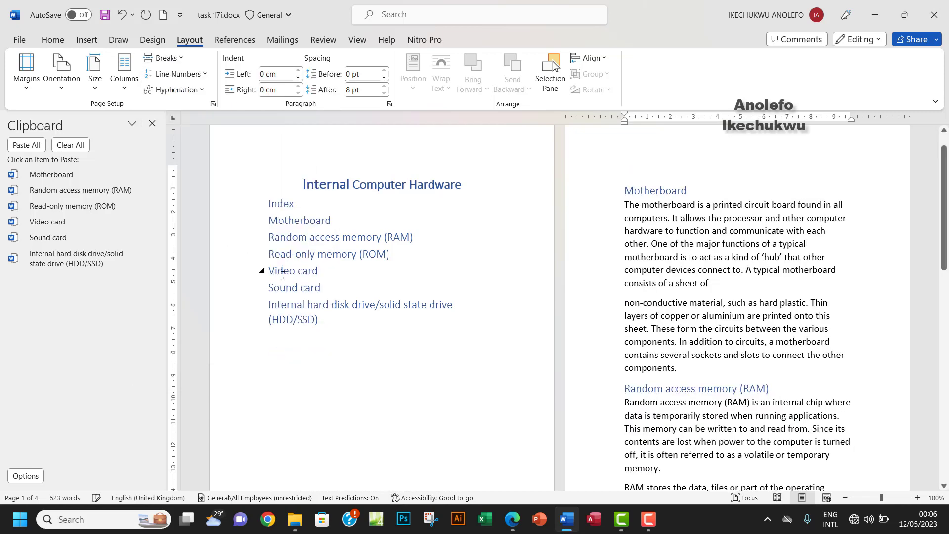
- Show formatting marks, add an empty line after HDD/SSD, and select the index entries
{"action": "left_click", "coordinate": [41, 43]}
{"action": "left_click", "coordinate": [423, 63]}
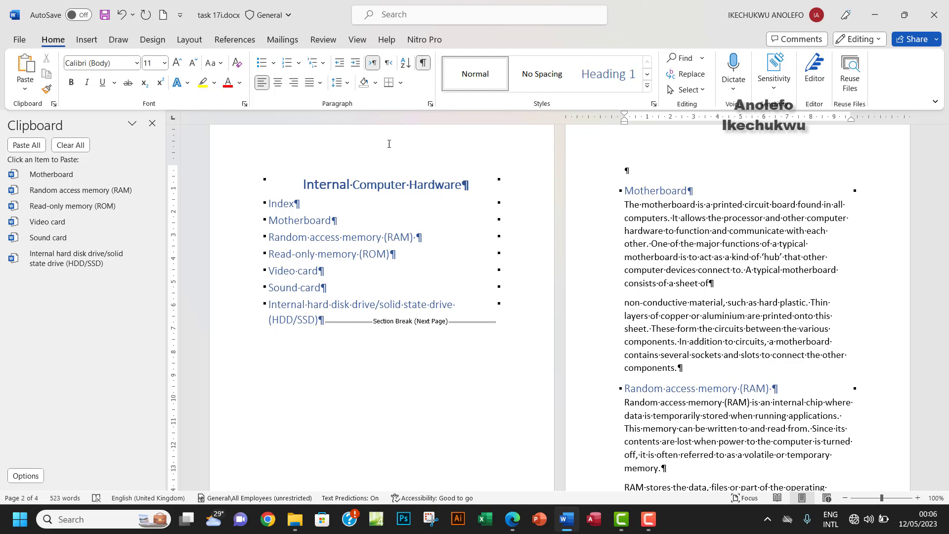
{"action": "left_click", "coordinate": [317, 321]}
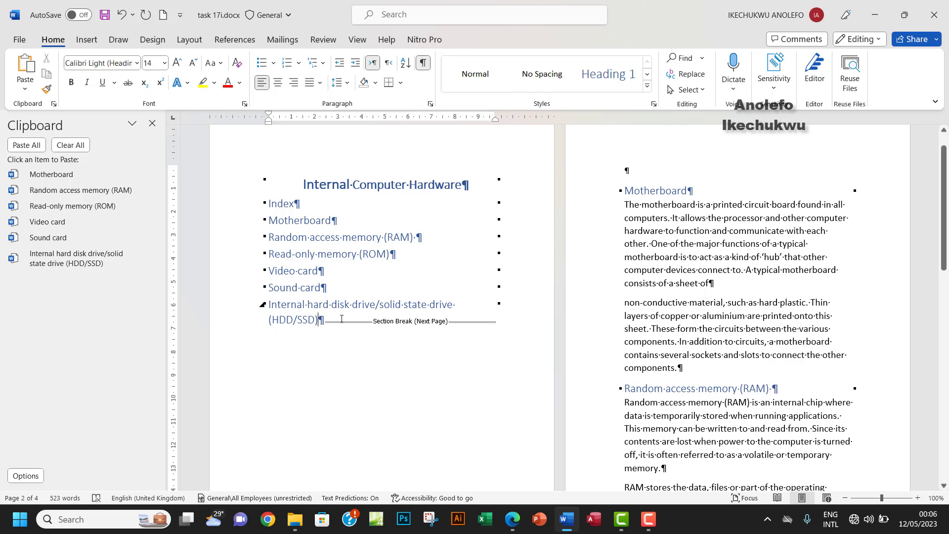
{"action": "key", "text": "Return"}
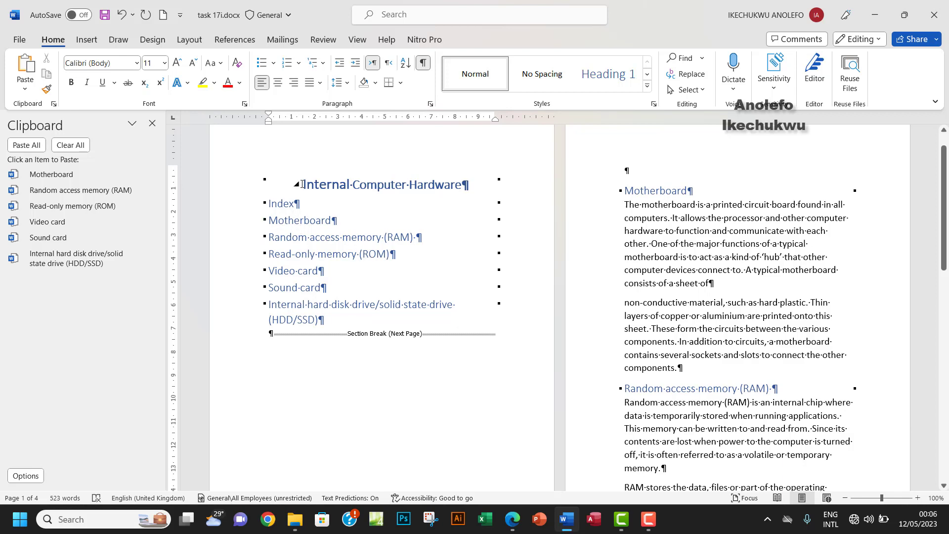
{"action": "left_click_drag", "start_coordinate": [270, 221], "coordinate": [331, 319]}
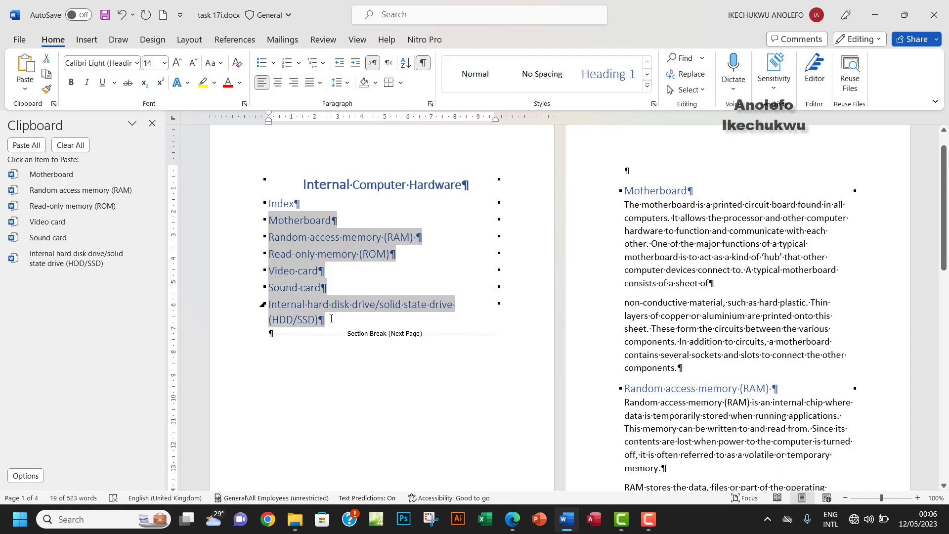
- Cut the index entries and paste them back with Keep Text Only, adding a line after
{"action": "key", "text": "ctrl+x"}
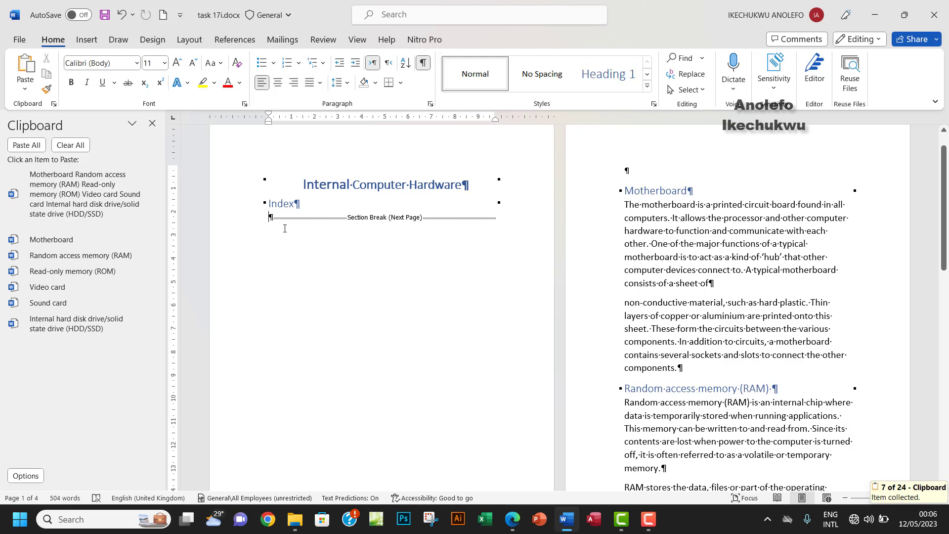
{"action": "right_click", "coordinate": [270, 219]}
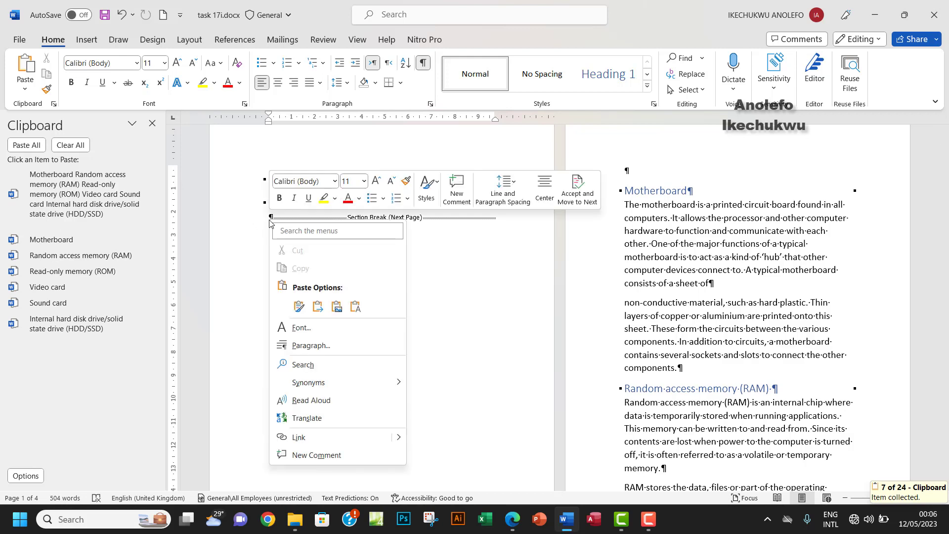
{"action": "left_click", "coordinate": [355, 308]}
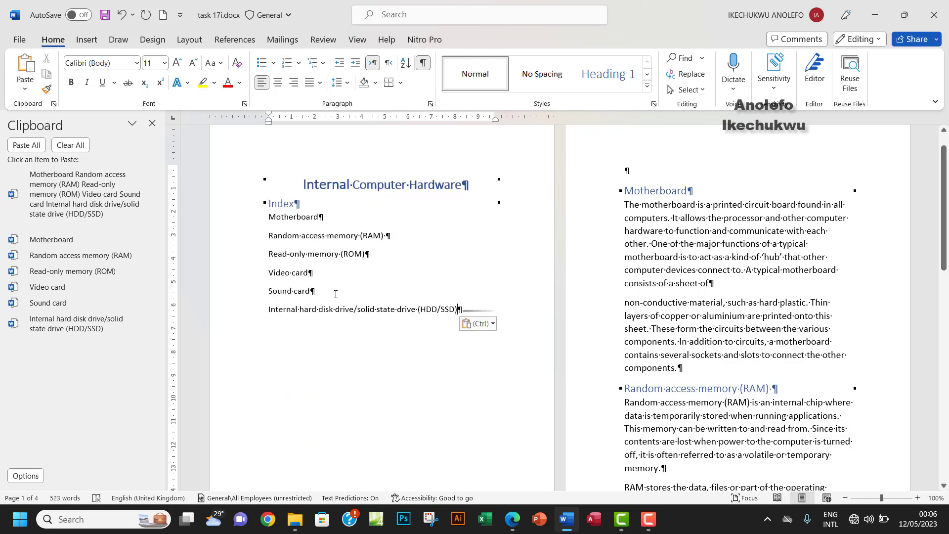
{"action": "key", "text": "Return"}
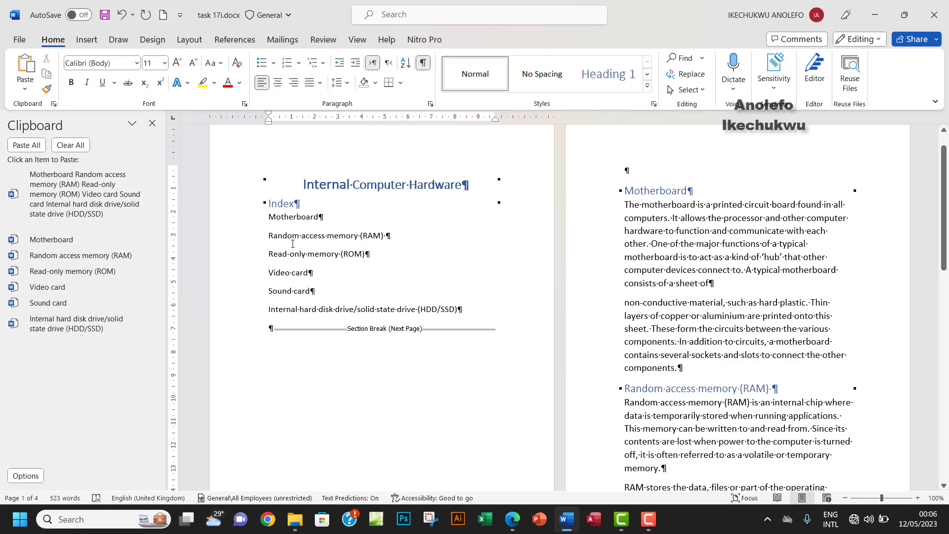
- Increase the index list's font size to 12 pt and turn Show/Hide ¶ off
{"action": "left_click", "coordinate": [667, 269]}
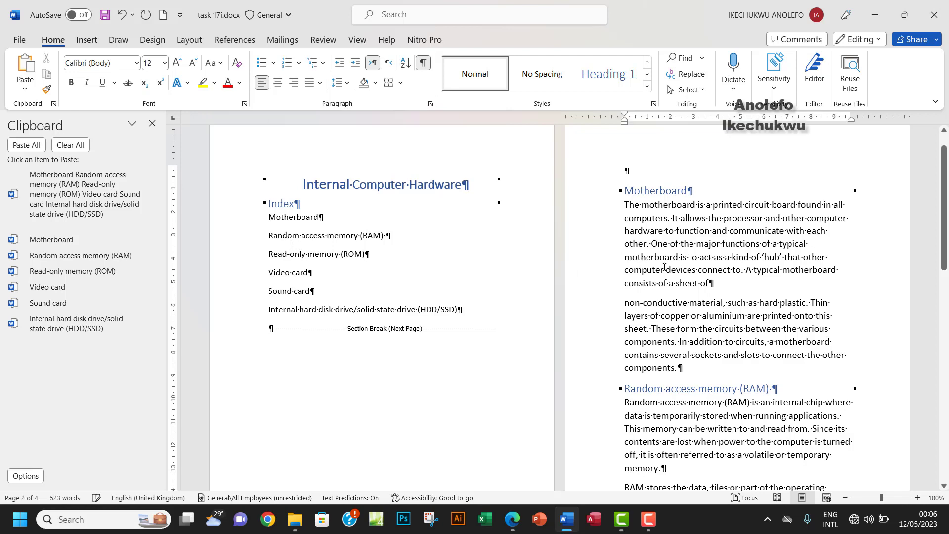
{"action": "left_click_drag", "start_coordinate": [466, 310], "coordinate": [269, 216]}
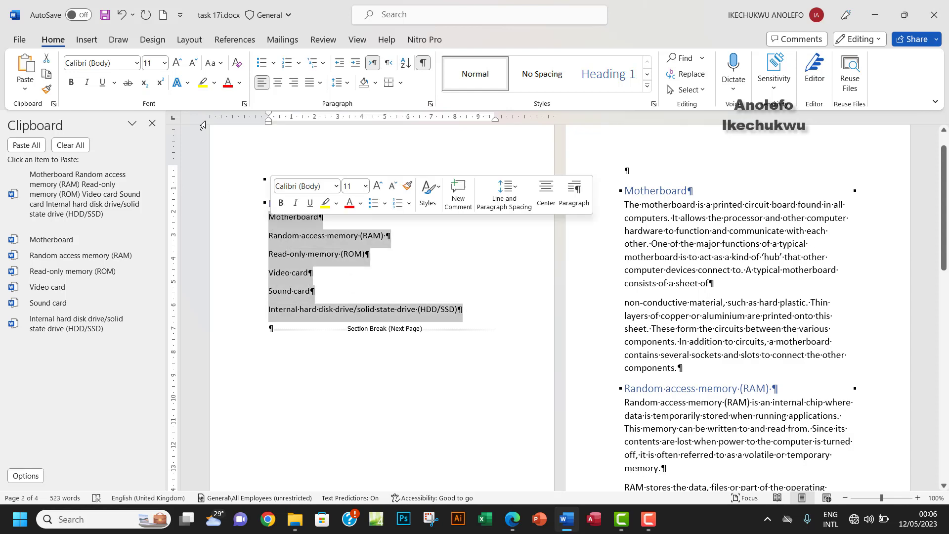
{"action": "left_click", "coordinate": [177, 60]}
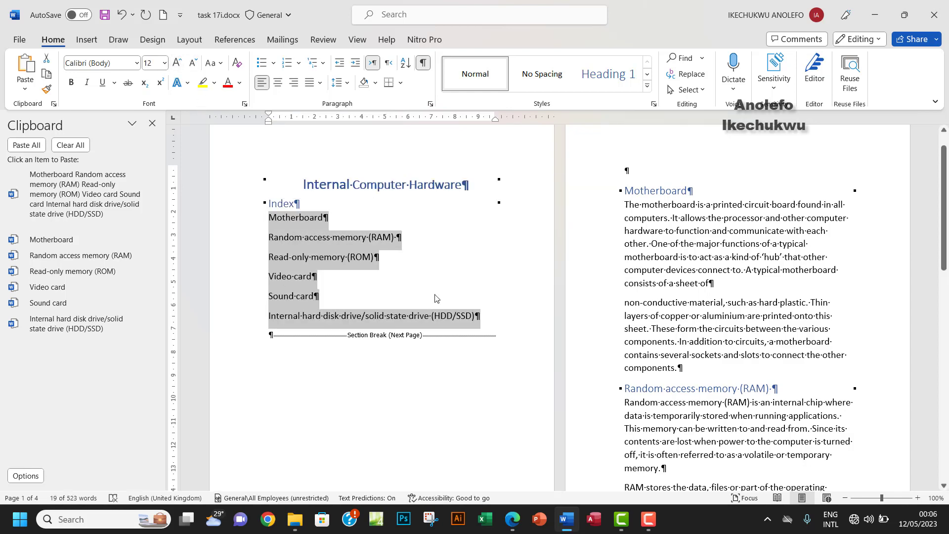
{"action": "left_click", "coordinate": [304, 269]}
{"action": "left_click", "coordinate": [700, 273]}
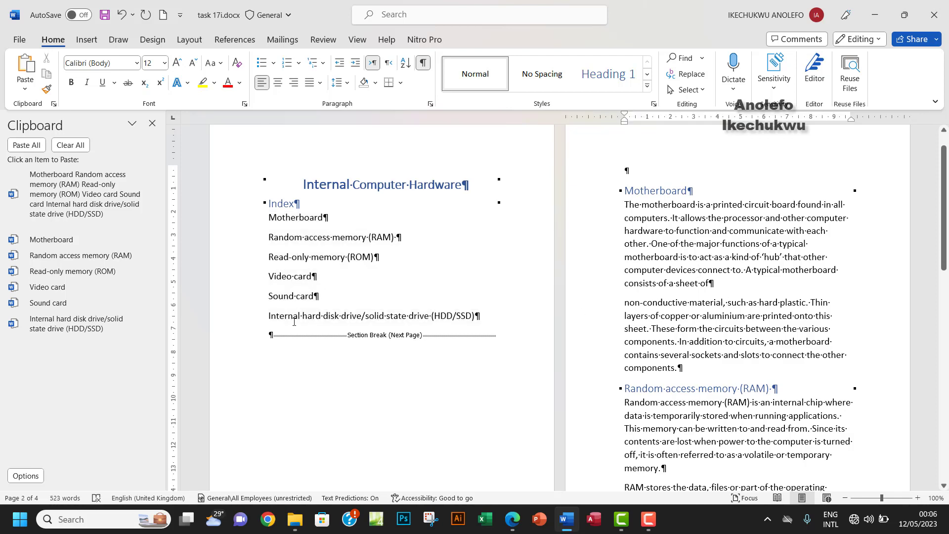
{"action": "left_click", "coordinate": [304, 278]}
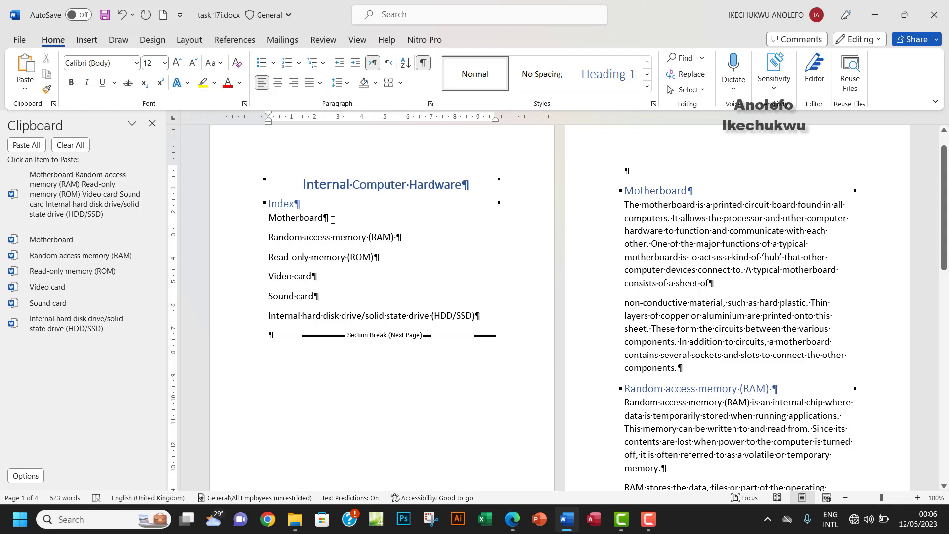
{"action": "left_click", "coordinate": [424, 62]}
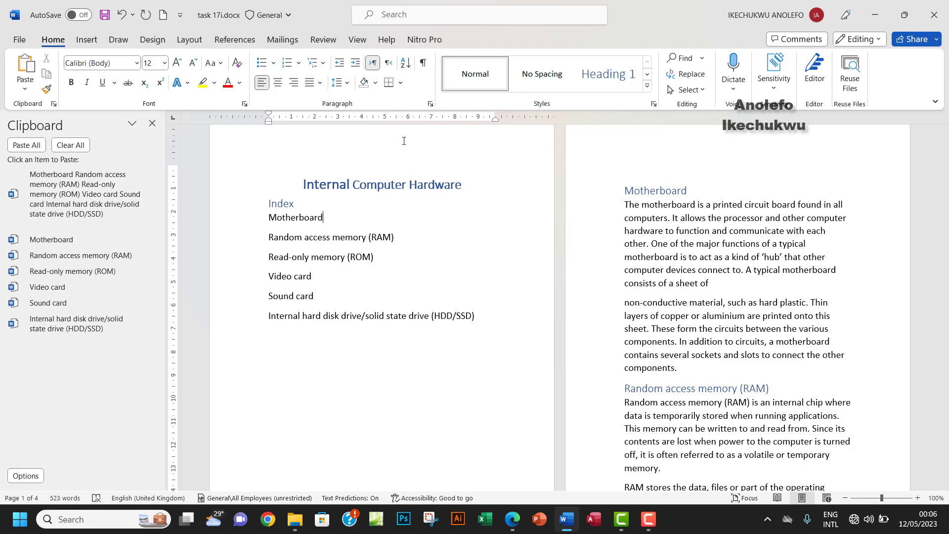
- Close the Clipboard pane and hyperlink the Motherboard entry to the Motherboard bookmark
{"action": "left_click", "coordinate": [152, 124]}
{"action": "left_click_drag", "start_coordinate": [256, 221], "coordinate": [185, 218]}
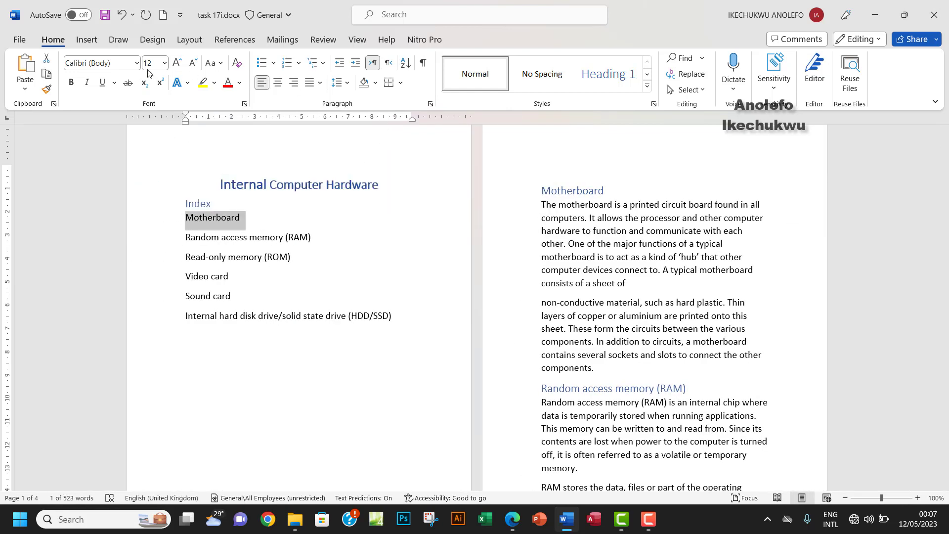
{"action": "left_click", "coordinate": [87, 40]}
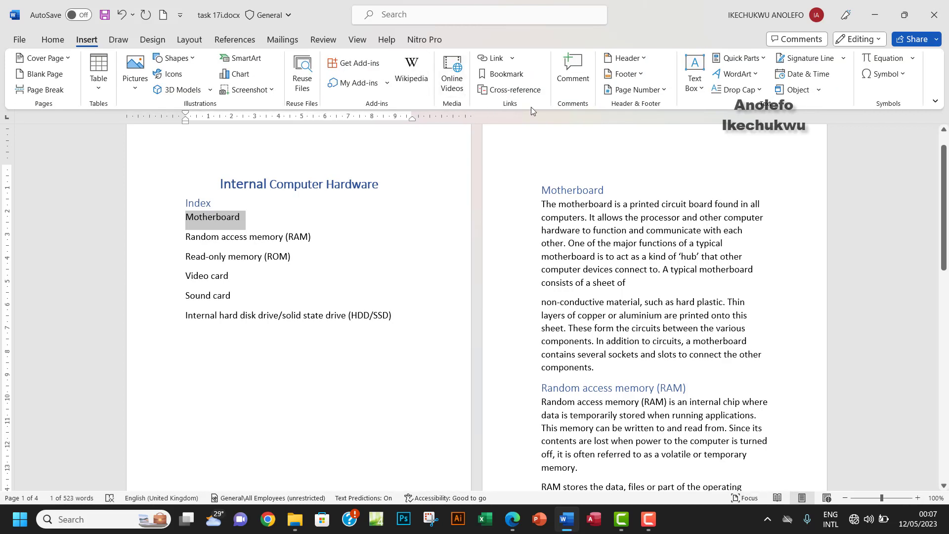
{"action": "left_click", "coordinate": [494, 59]}
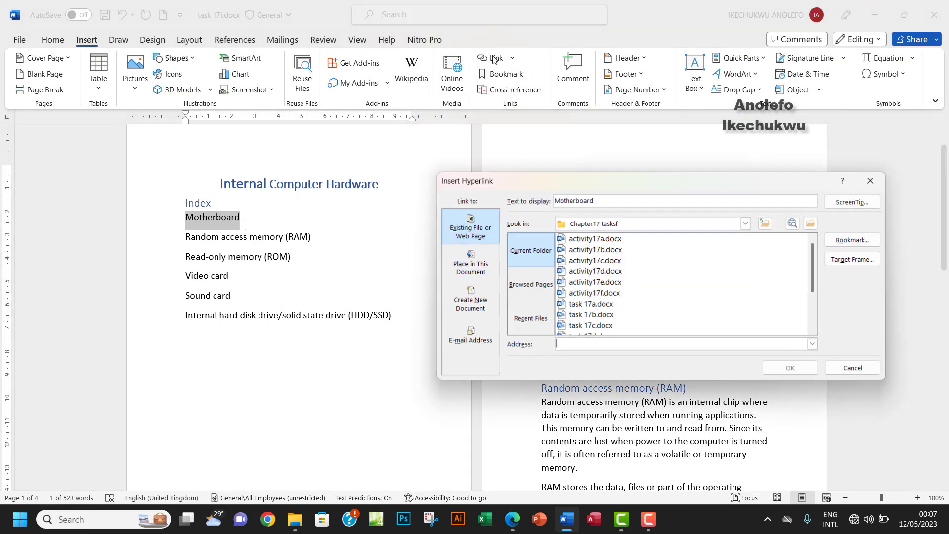
{"action": "left_click", "coordinate": [475, 273]}
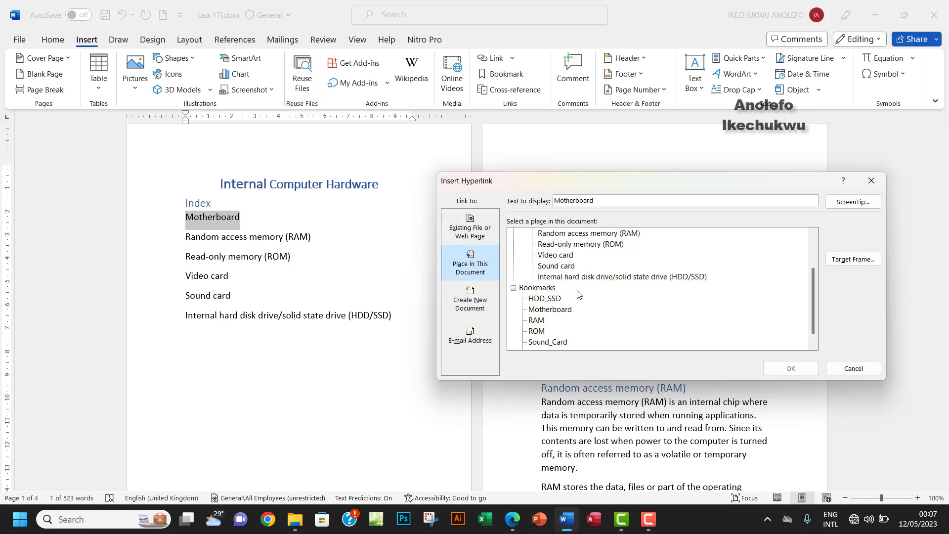
{"action": "scroll", "coordinate": [563, 300], "scroll_direction": "down", "scroll_amount": 1}
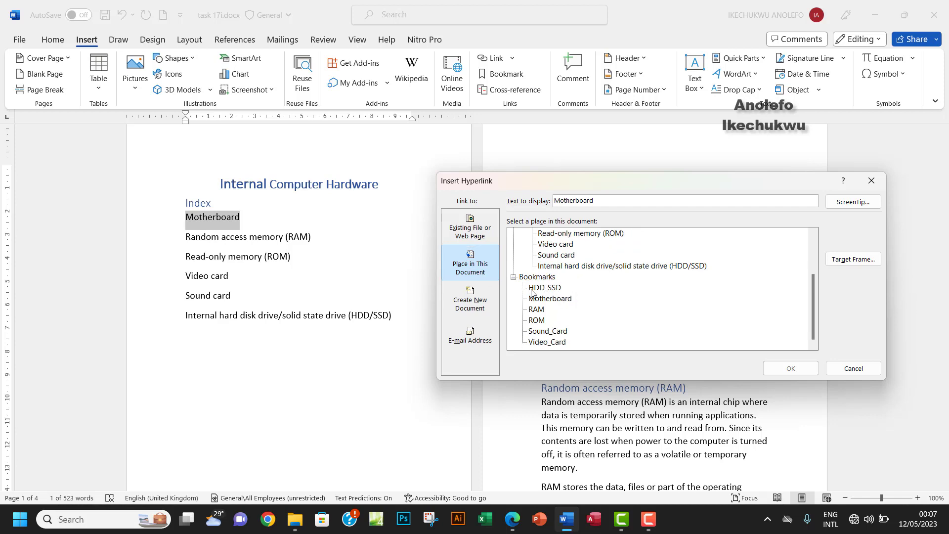
{"action": "left_click", "coordinate": [546, 299]}
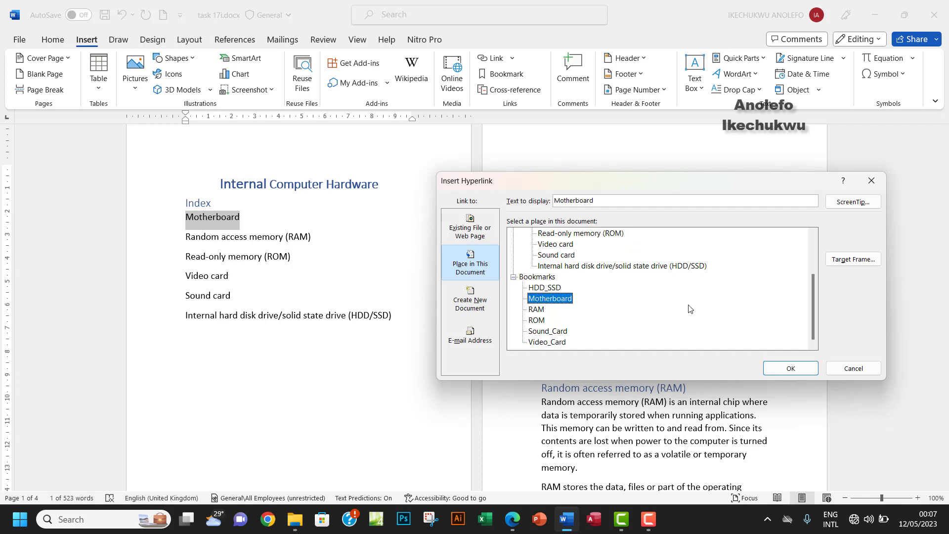
{"action": "left_click", "coordinate": [791, 369]}
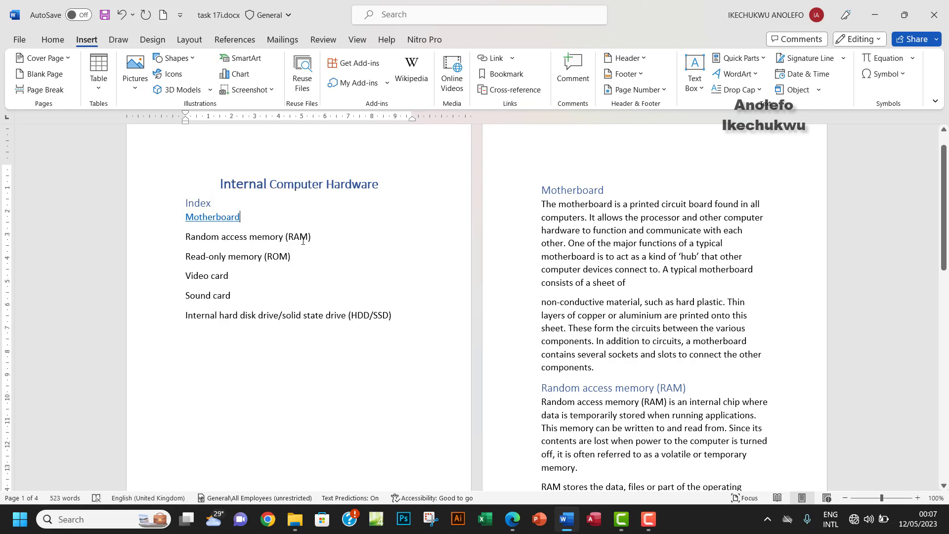
{"action": "left_click_drag", "start_coordinate": [317, 240], "coordinate": [195, 242]}
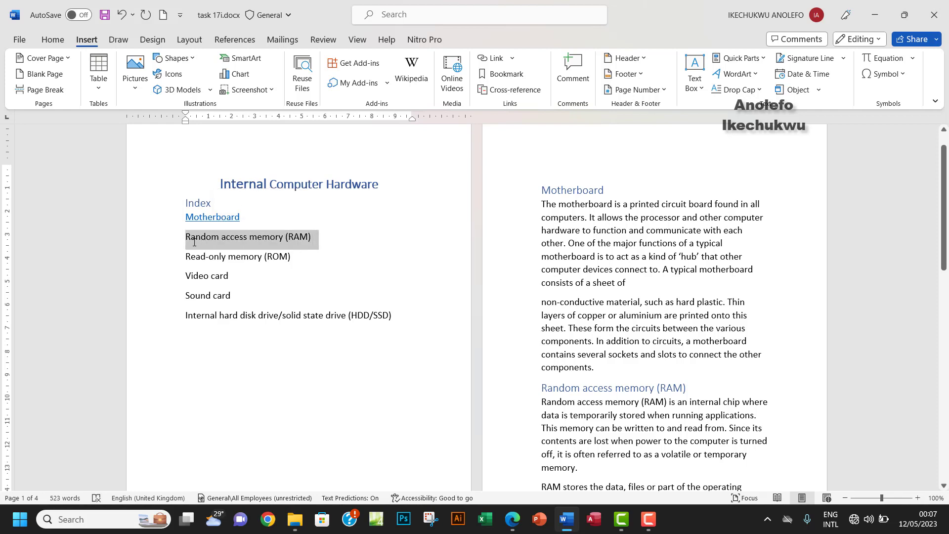
- Hyperlink the Random access memory (RAM) entry to its RAM bookmark
{"action": "left_click", "coordinate": [494, 59]}
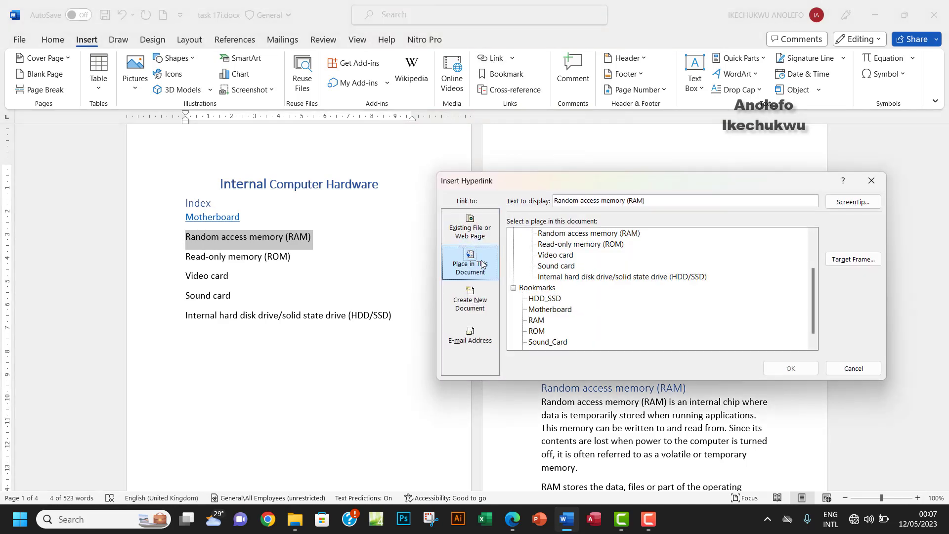
{"action": "left_click", "coordinate": [538, 321]}
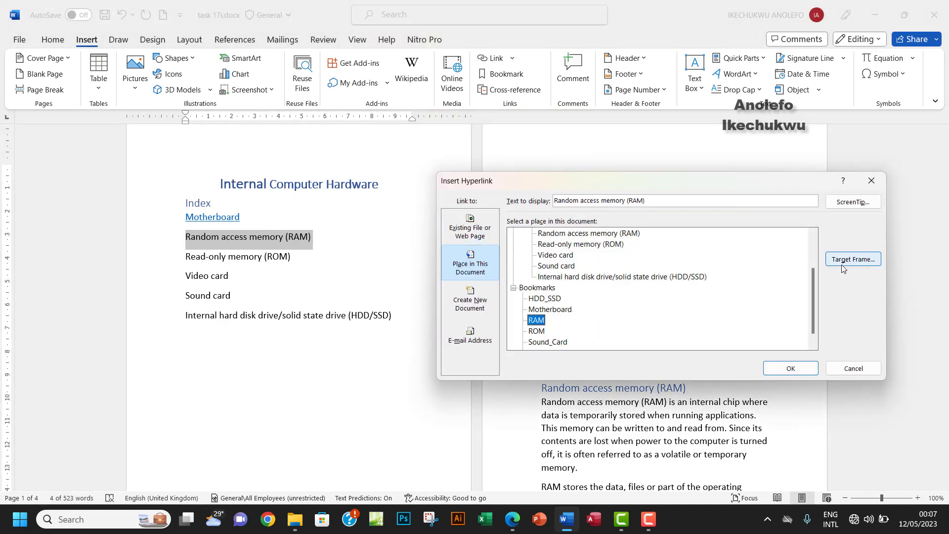
{"action": "left_click", "coordinate": [793, 372]}
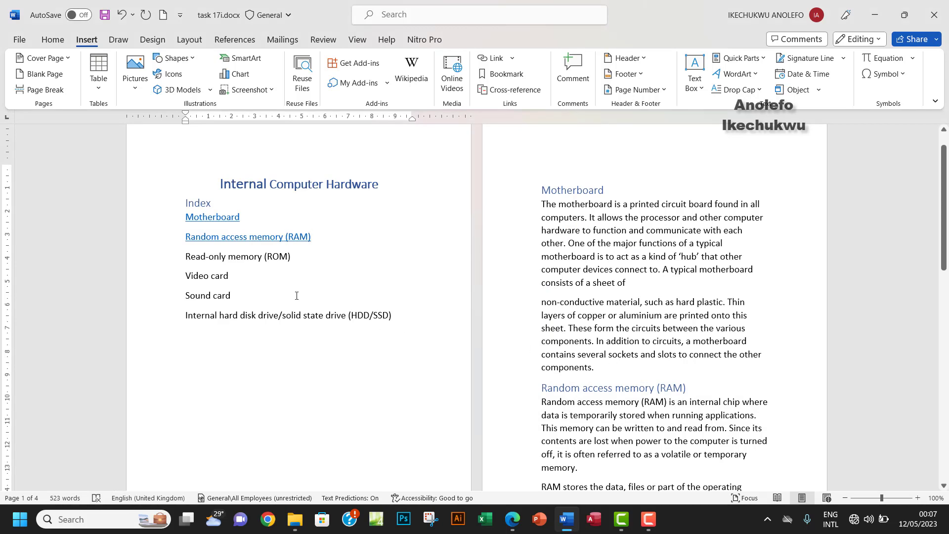
- Select the ROM entry and open the hyperlink dialog twice, closing it without linking
{"action": "left_click_drag", "start_coordinate": [293, 256], "coordinate": [193, 263]}
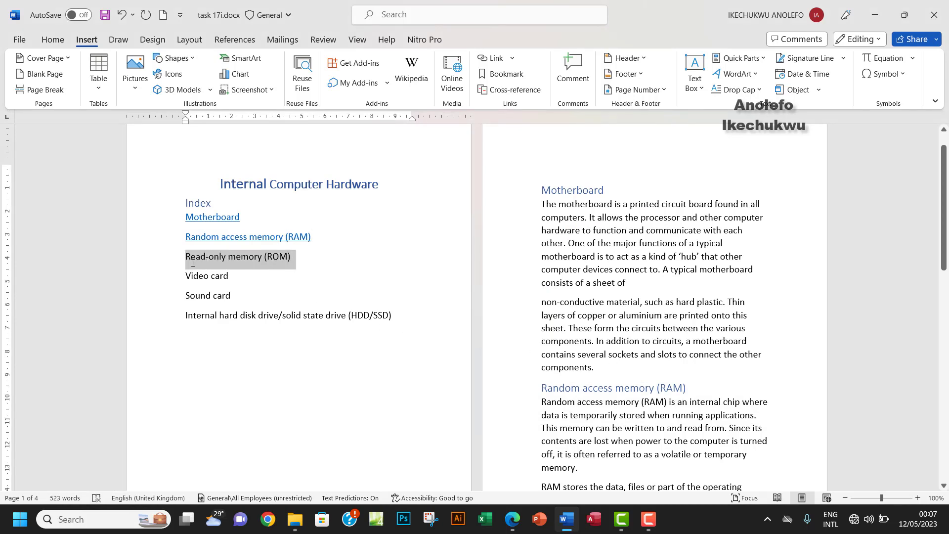
{"action": "left_click", "coordinate": [493, 59]}
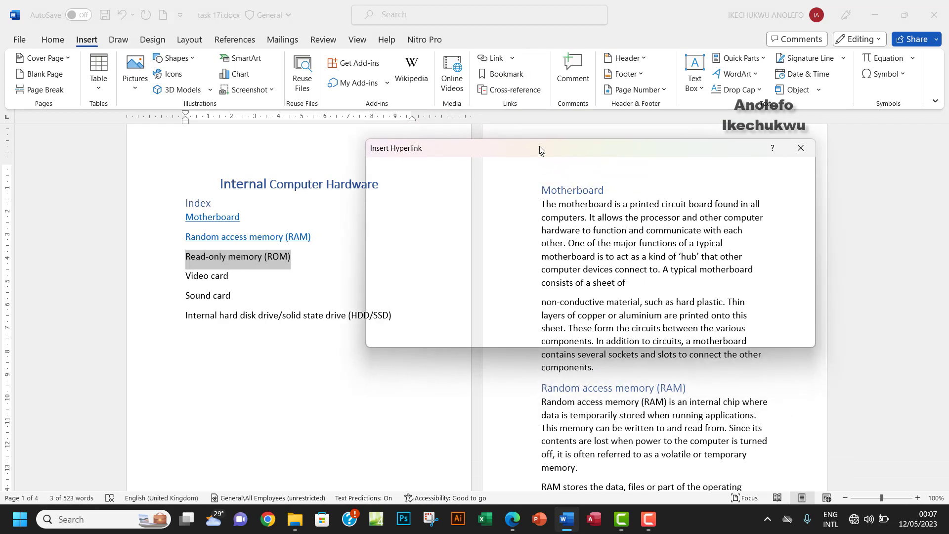
{"action": "left_click", "coordinate": [801, 145]}
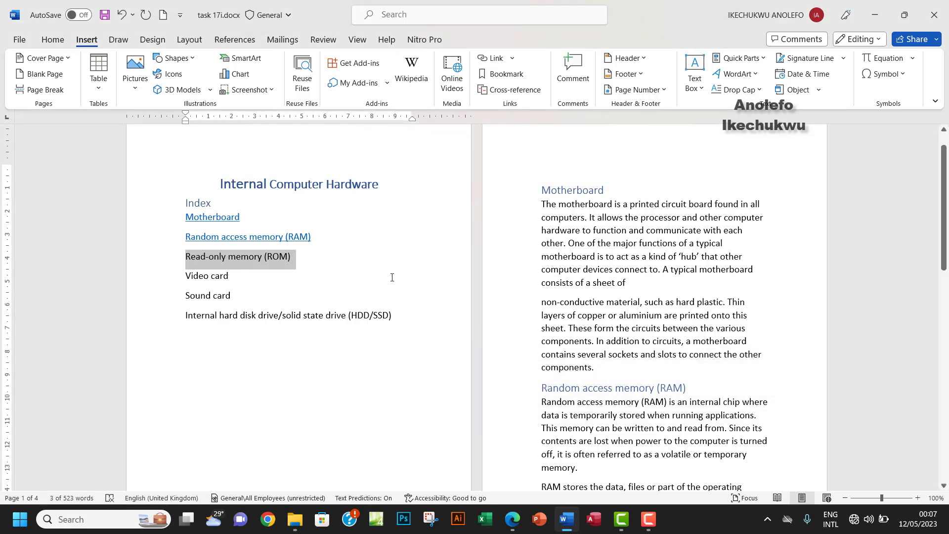
{"action": "left_click", "coordinate": [496, 57]}
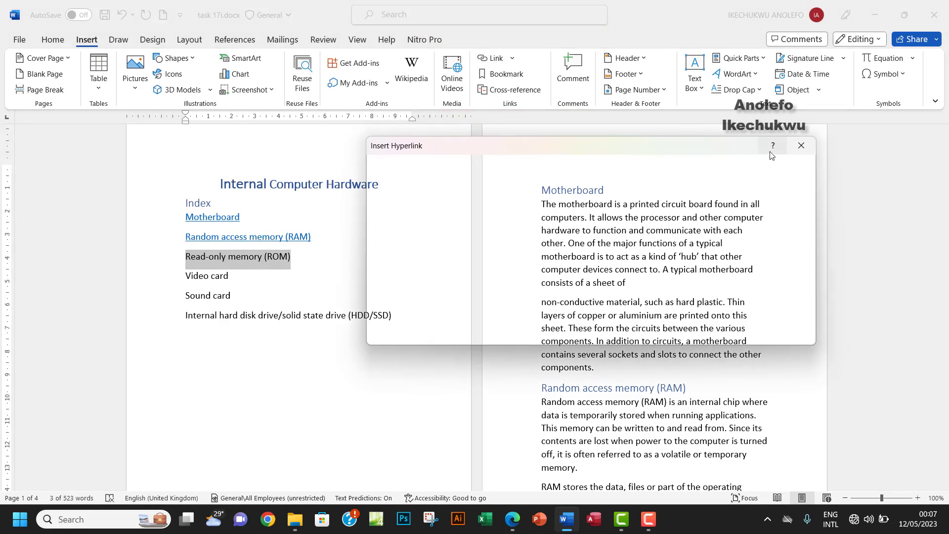
{"action": "left_click", "coordinate": [801, 145]}
{"action": "left_click", "coordinate": [241, 295]}
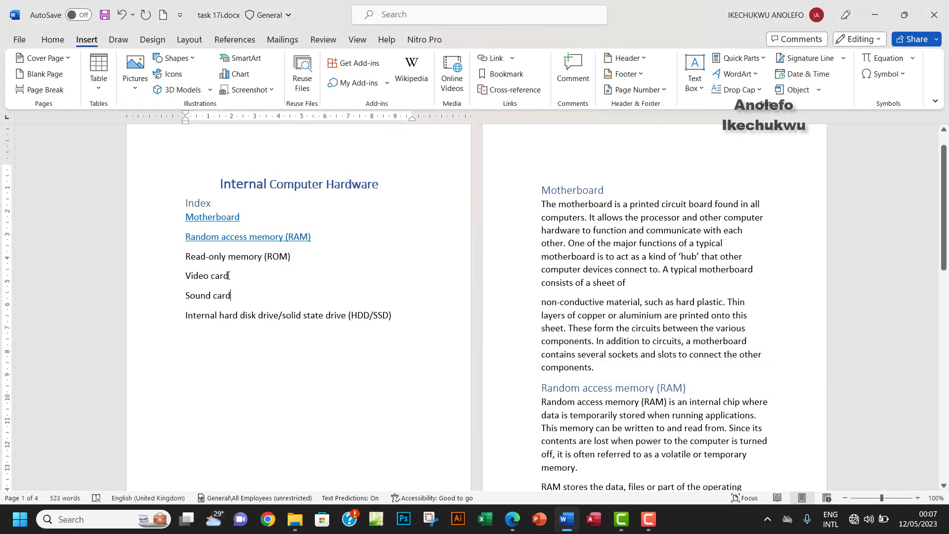
- Hyperlink the HDD/SSD index entry to the HDD_SSD bookmark
{"action": "left_click_drag", "start_coordinate": [393, 316], "coordinate": [184, 316]}
{"action": "left_click", "coordinate": [498, 61]}
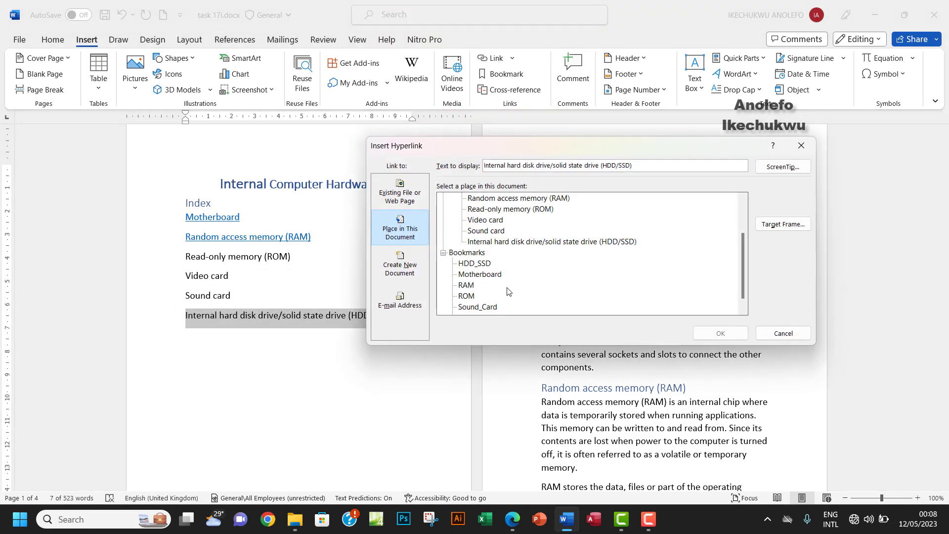
{"action": "scroll", "coordinate": [499, 295], "scroll_direction": "down", "scroll_amount": 1}
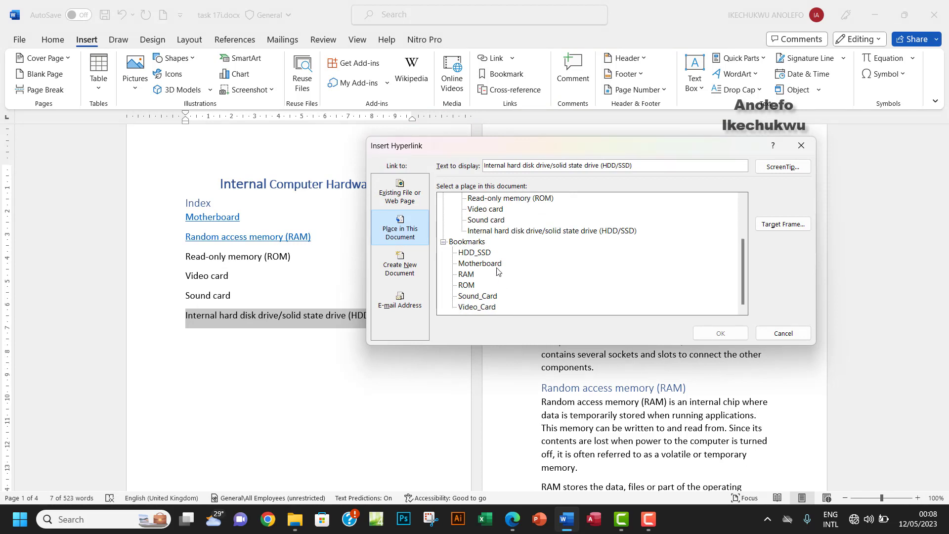
{"action": "left_click", "coordinate": [475, 253]}
- Confirm the HDD/SSD link, then hyperlink the Sound card entry to the Sound_Card bookmark
{"action": "left_click", "coordinate": [719, 336]}
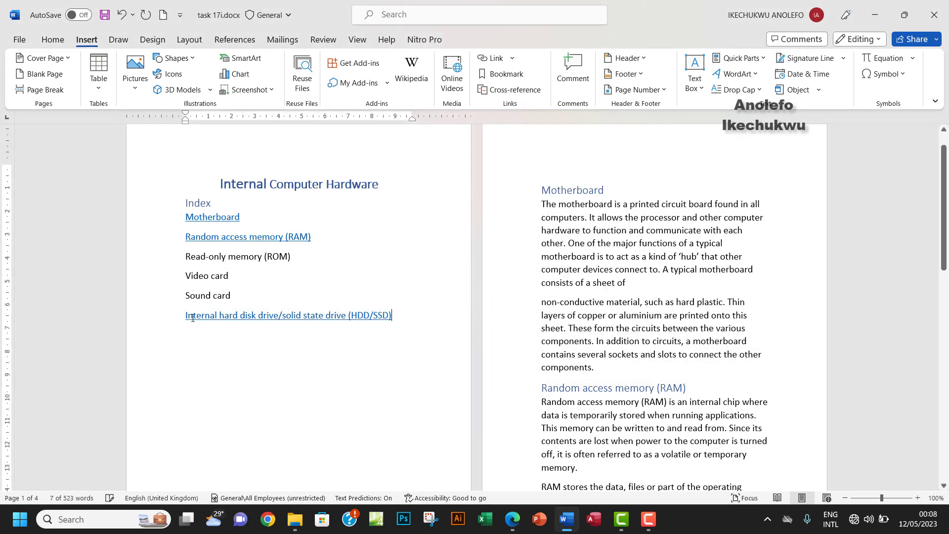
{"action": "triple_click", "coordinate": [220, 295]}
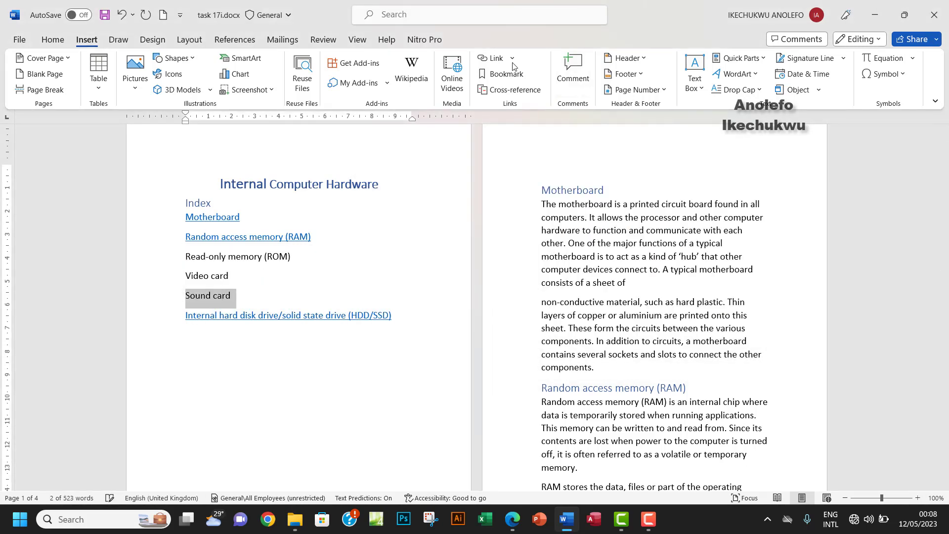
{"action": "left_click", "coordinate": [495, 58]}
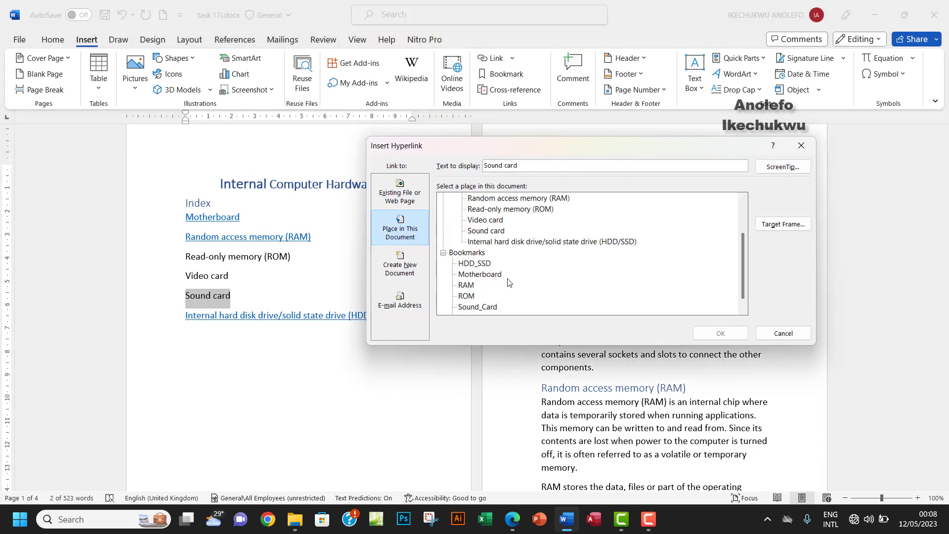
{"action": "scroll", "coordinate": [507, 292], "scroll_direction": "down", "scroll_amount": 1}
{"action": "left_click", "coordinate": [472, 296]}
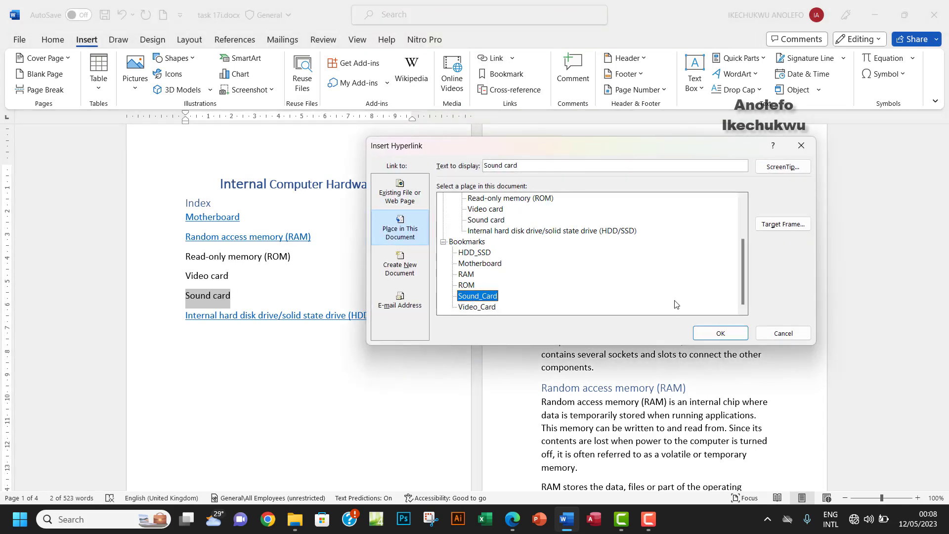
{"action": "left_click", "coordinate": [721, 334]}
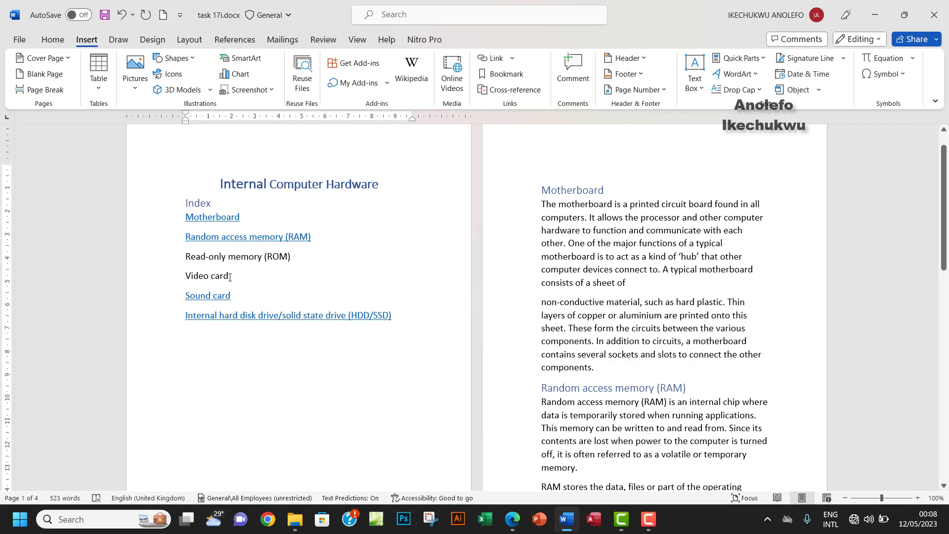
- Hyperlink the Video card index entry to the Video_Card bookmark
{"action": "left_click_drag", "start_coordinate": [229, 276], "coordinate": [186, 277]}
{"action": "left_click", "coordinate": [495, 59]}
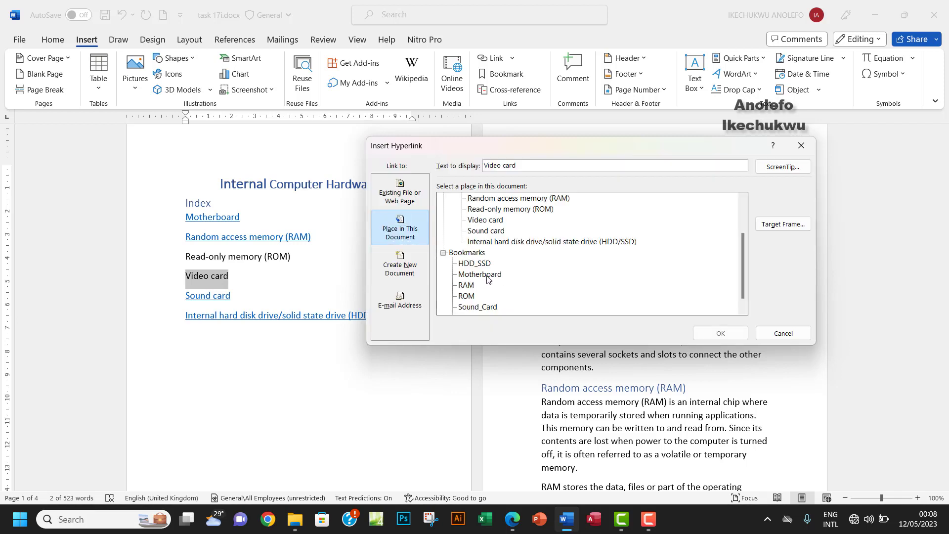
{"action": "scroll", "coordinate": [502, 301], "scroll_direction": "down", "scroll_amount": 1}
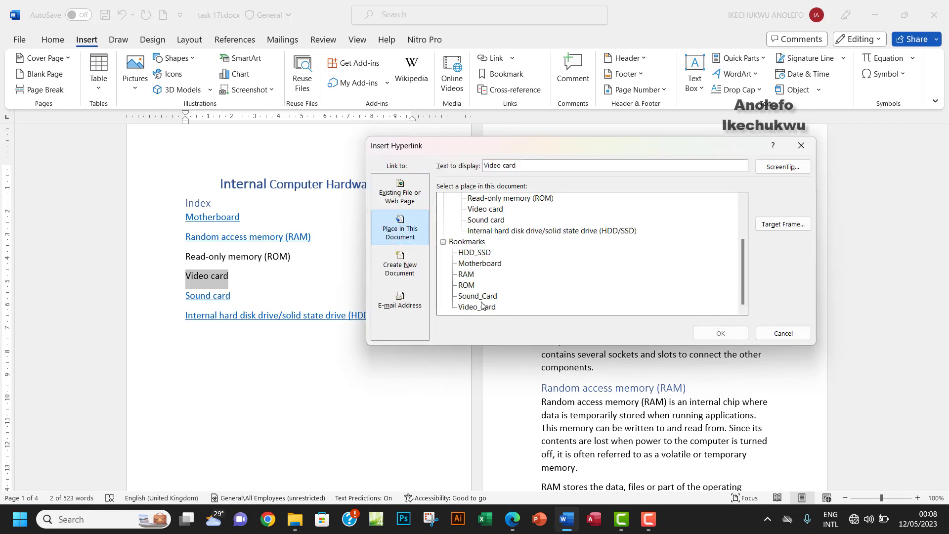
{"action": "left_click", "coordinate": [478, 307]}
{"action": "left_click", "coordinate": [720, 333]}
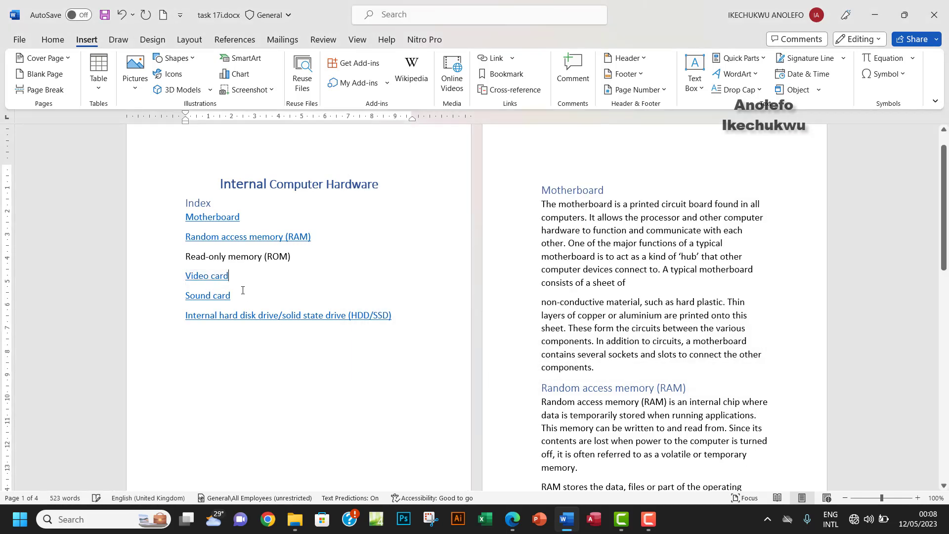
- Hyperlink the Read-only memory (ROM) index entry to the ROM bookmark
{"action": "left_click_drag", "start_coordinate": [297, 256], "coordinate": [183, 258]}
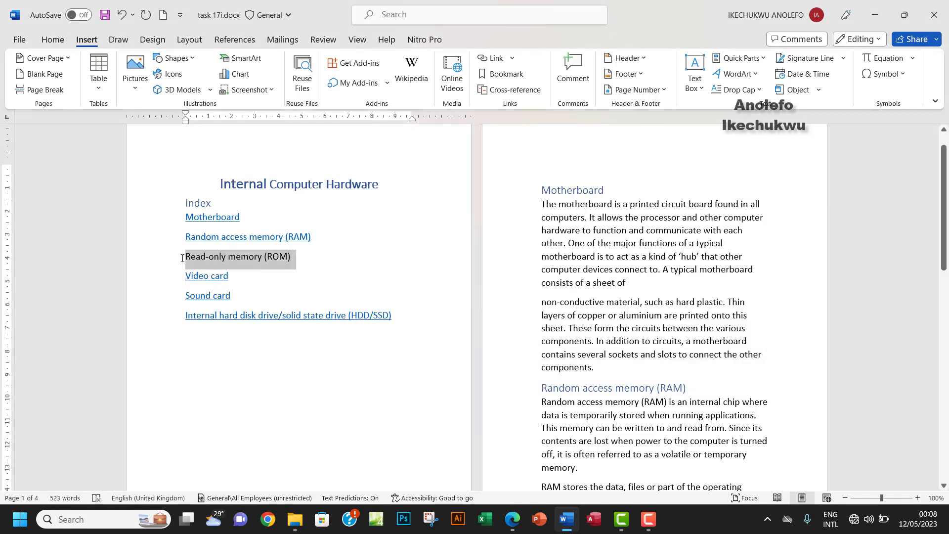
{"action": "left_click", "coordinate": [493, 58]}
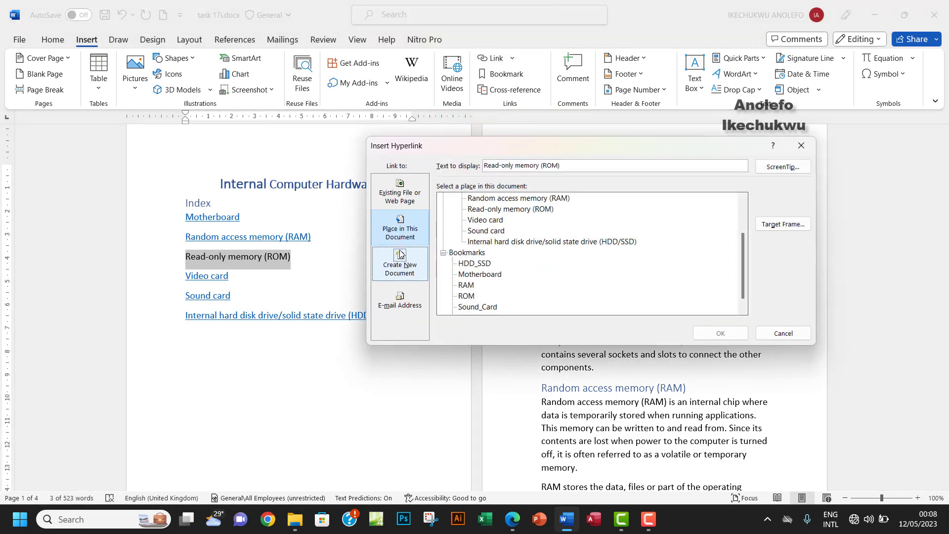
{"action": "scroll", "coordinate": [492, 282], "scroll_direction": "down", "scroll_amount": 1}
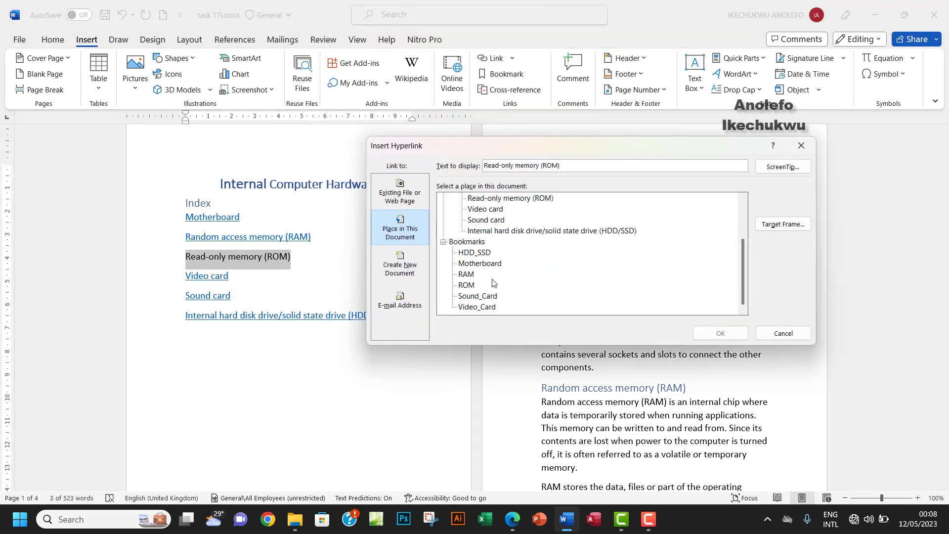
{"action": "left_click", "coordinate": [468, 285]}
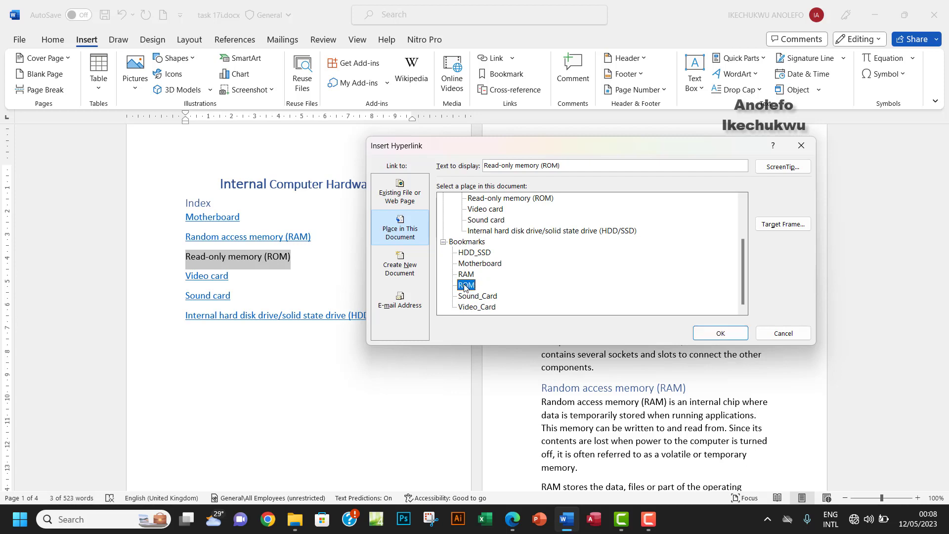
{"action": "left_click", "coordinate": [720, 335]}
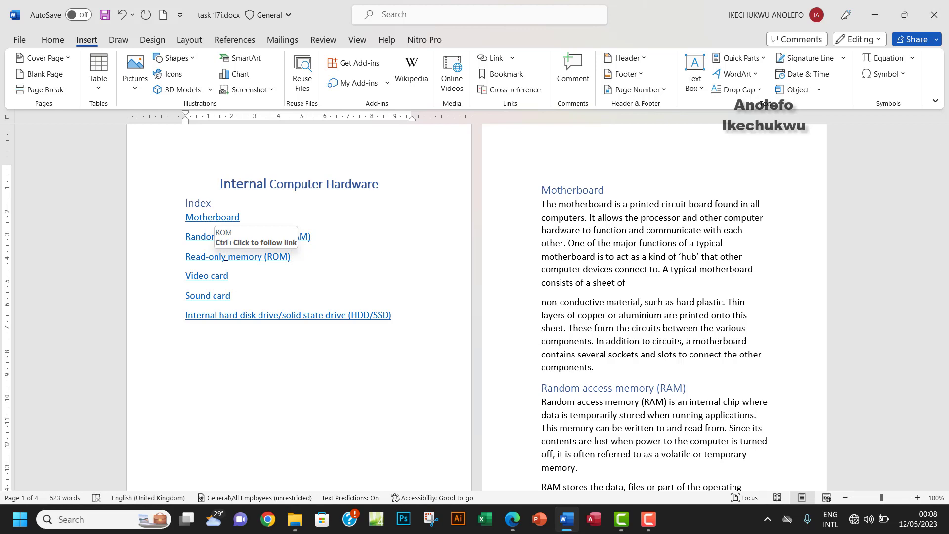
- Follow the ROM and Video card links to their headings, then check the task instructions in Edge
{"action": "left_click", "coordinate": [226, 257], "text": "ctrl"}
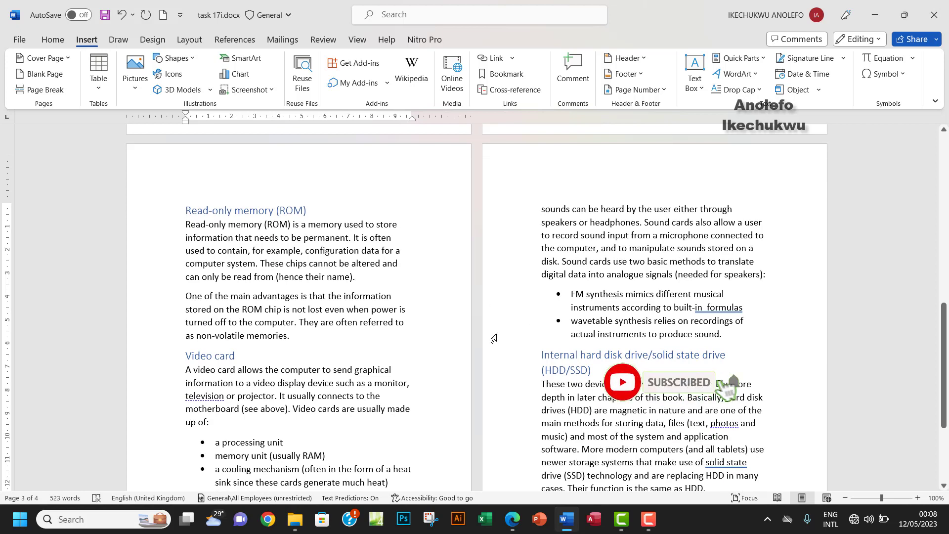
{"action": "left_click_drag", "start_coordinate": [204, 212], "coordinate": [310, 214]}
{"action": "scroll", "coordinate": [349, 270], "scroll_direction": "up", "scroll_amount": 12}
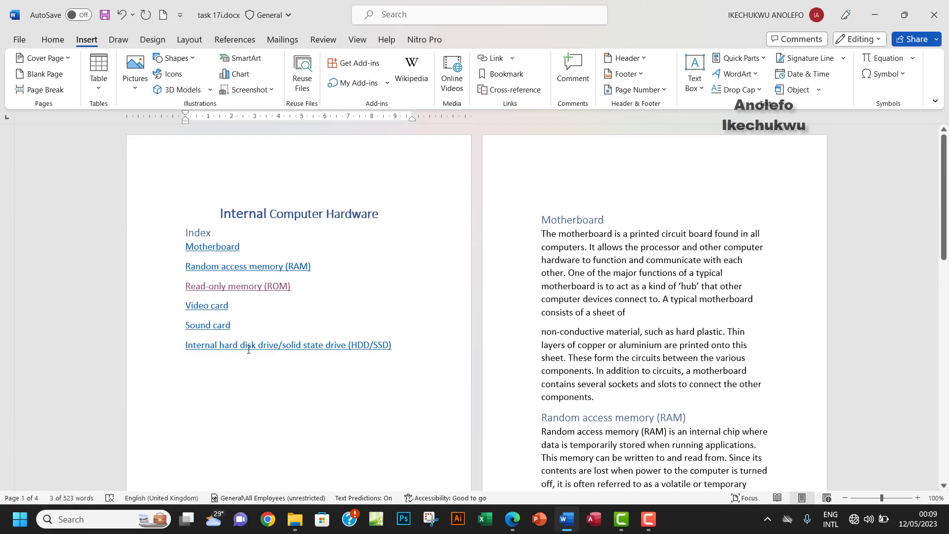
{"action": "left_click", "coordinate": [212, 305], "text": "ctrl"}
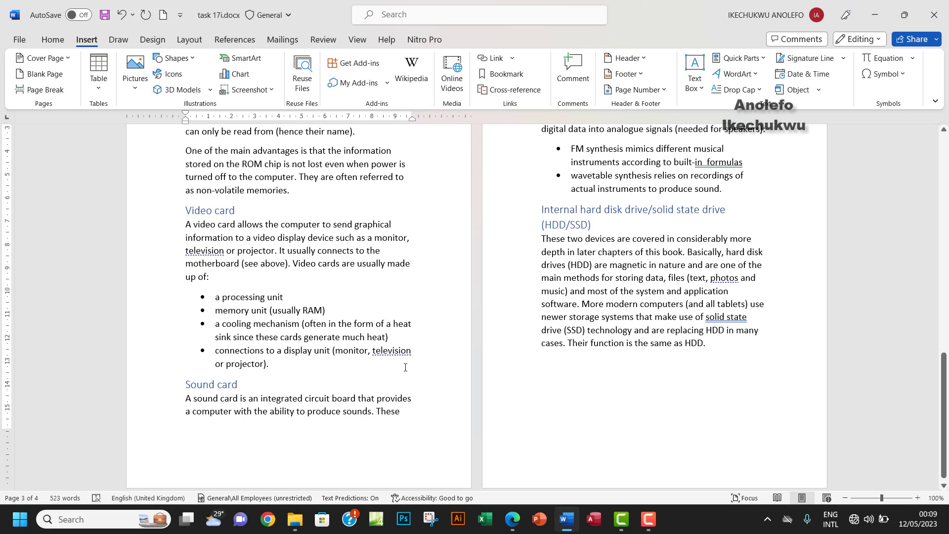
{"action": "scroll", "coordinate": [291, 276], "scroll_direction": "up", "scroll_amount": 1}
{"action": "triple_click", "coordinate": [200, 238]}
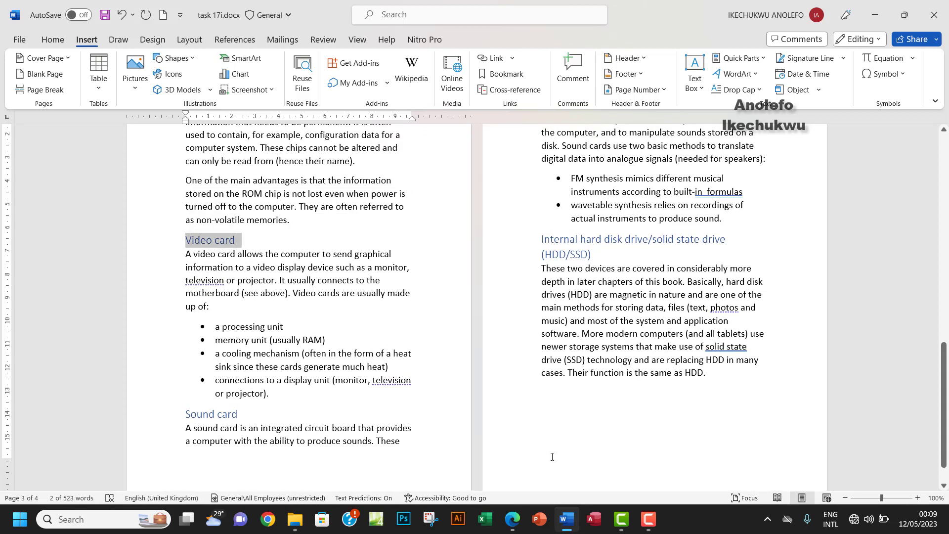
{"action": "left_click", "coordinate": [514, 520]}
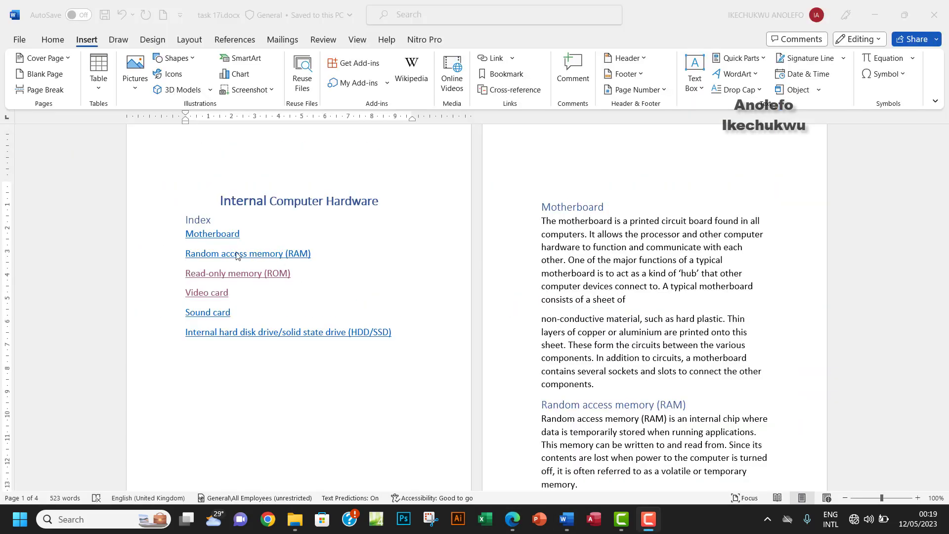
- Inspect the Motherboard link's target without changes, then remove its hyperlink
{"action": "left_click", "coordinate": [213, 238]}
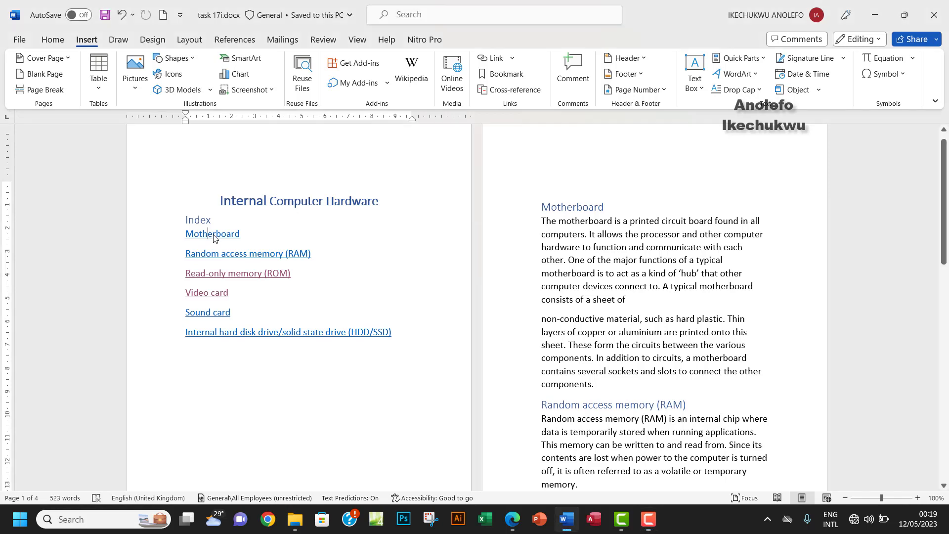
{"action": "right_click", "coordinate": [214, 238]}
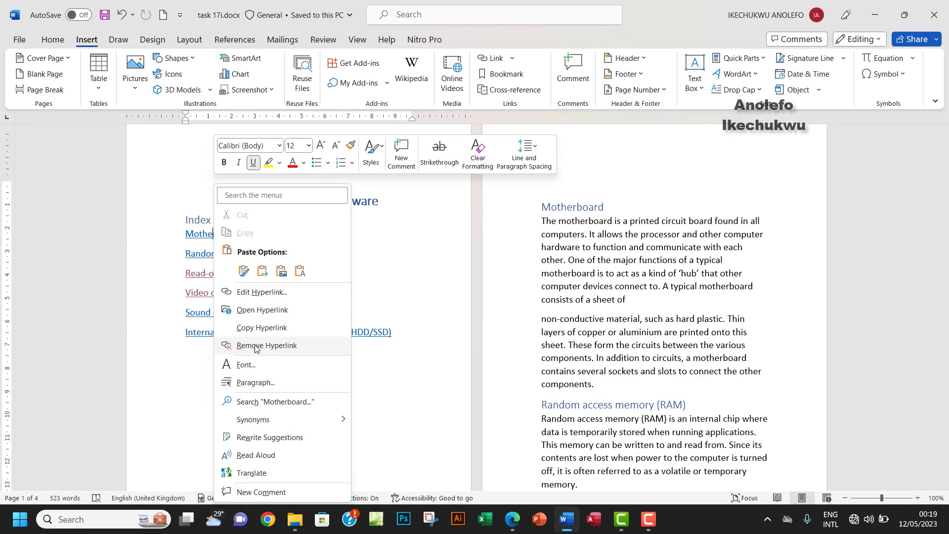
{"action": "left_click", "coordinate": [245, 292]}
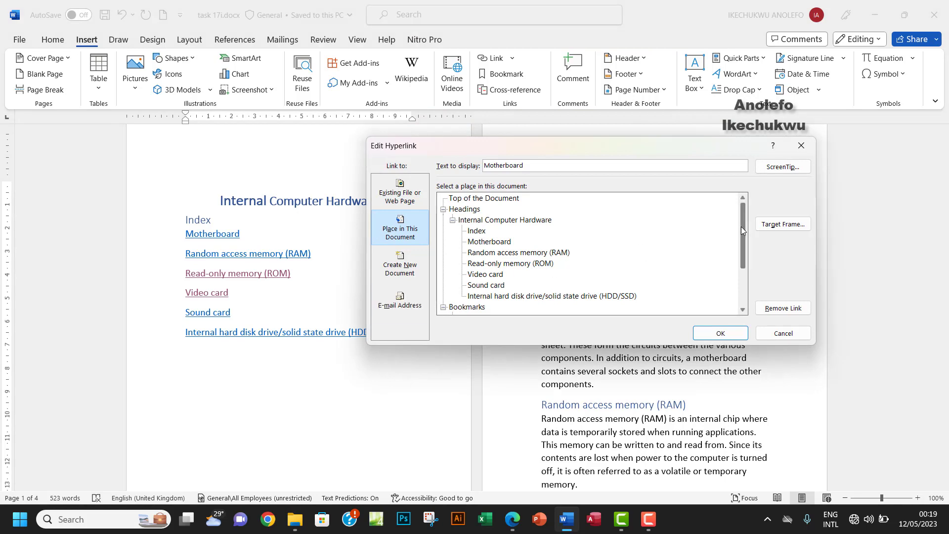
{"action": "left_click_drag", "start_coordinate": [741, 231], "coordinate": [743, 270]}
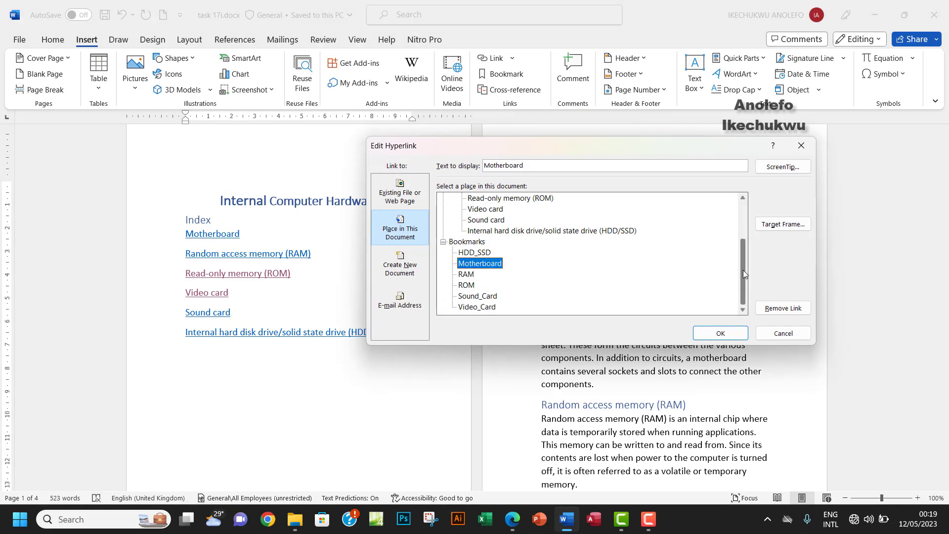
{"action": "left_click", "coordinate": [802, 147]}
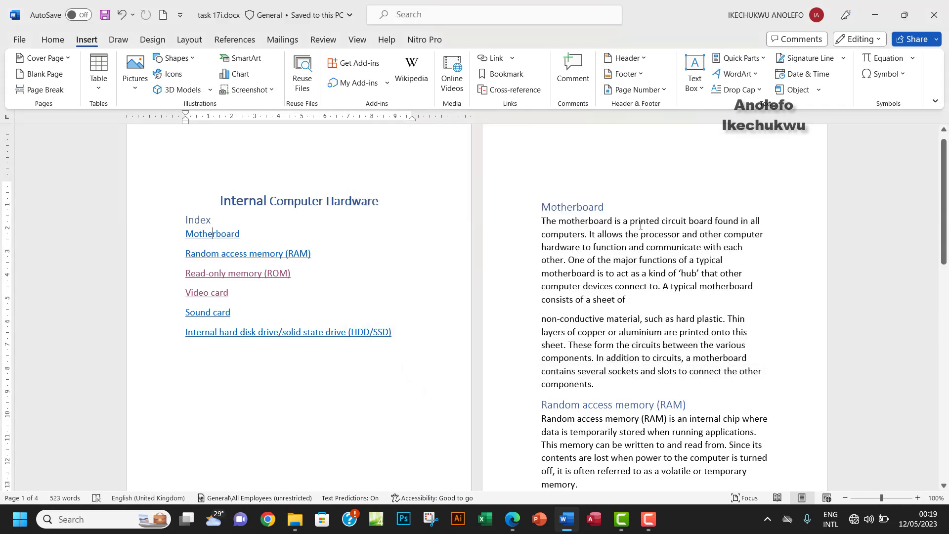
{"action": "right_click", "coordinate": [226, 234]}
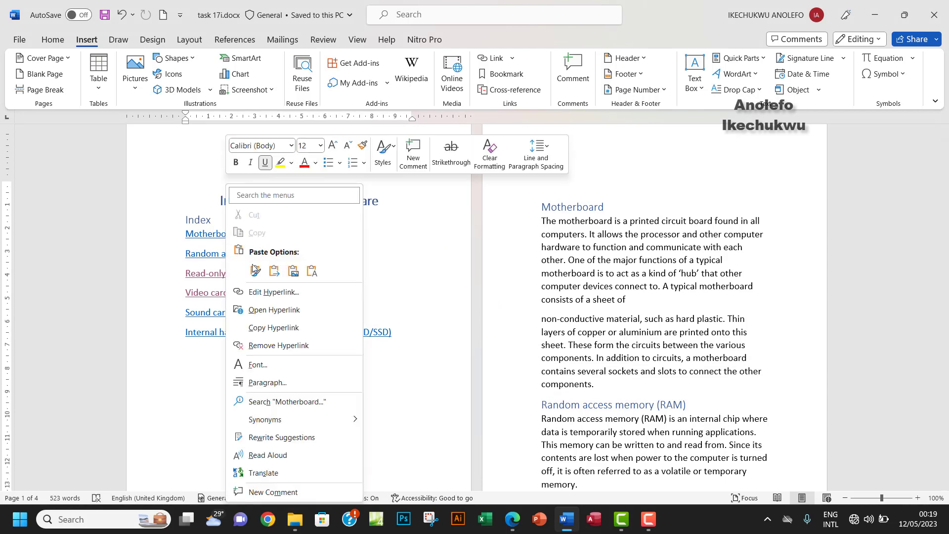
{"action": "left_click", "coordinate": [279, 346]}
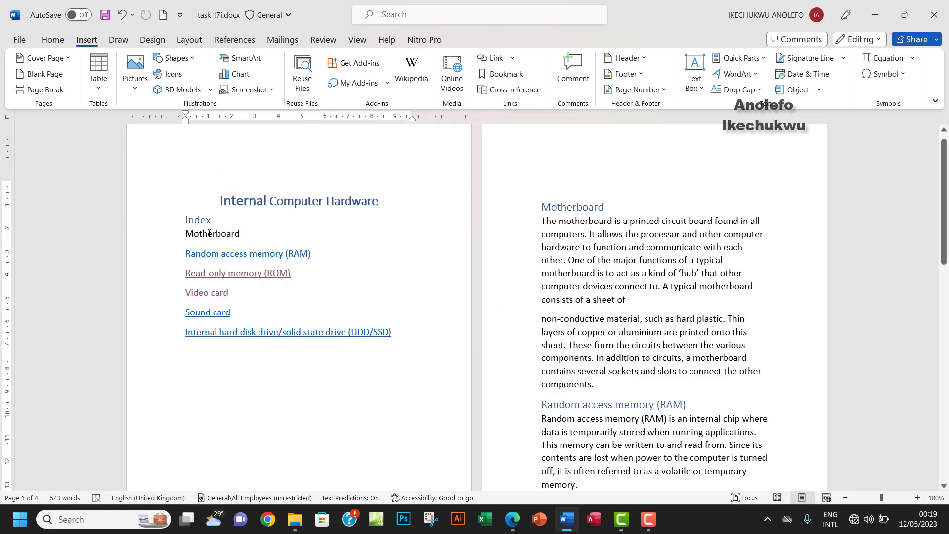
- Select the Motherboard entry and link it to the Motherboard bookmark in this document
{"action": "left_click_drag", "start_coordinate": [243, 235], "coordinate": [180, 232]}
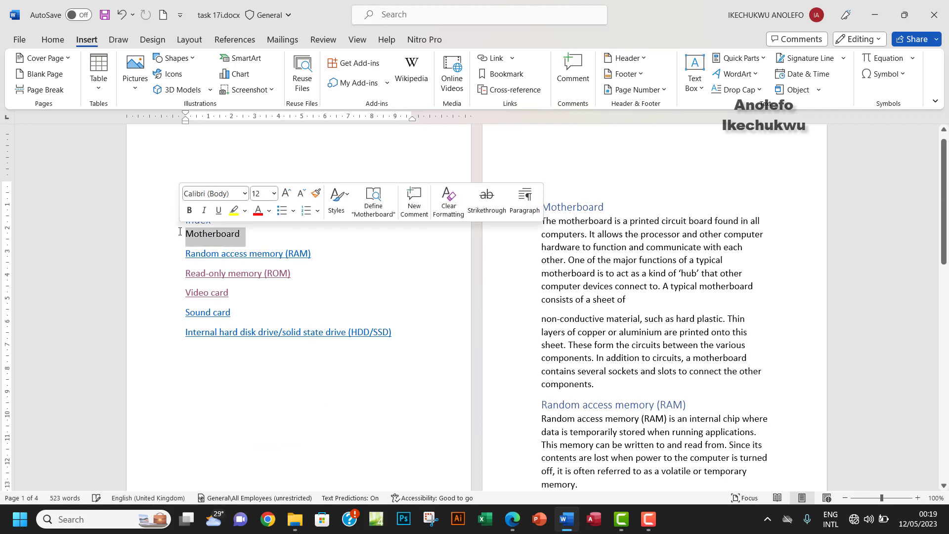
{"action": "left_click", "coordinate": [496, 60]}
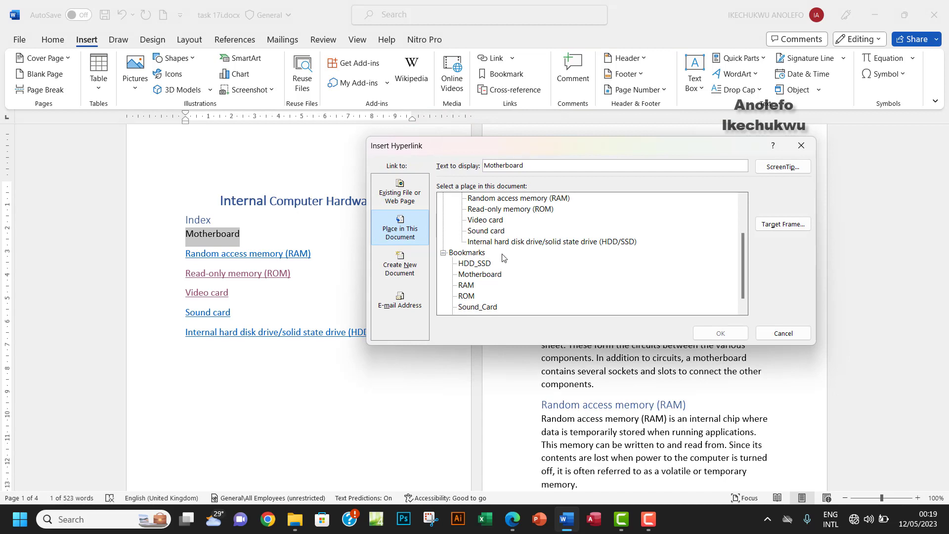
{"action": "left_click", "coordinate": [492, 278]}
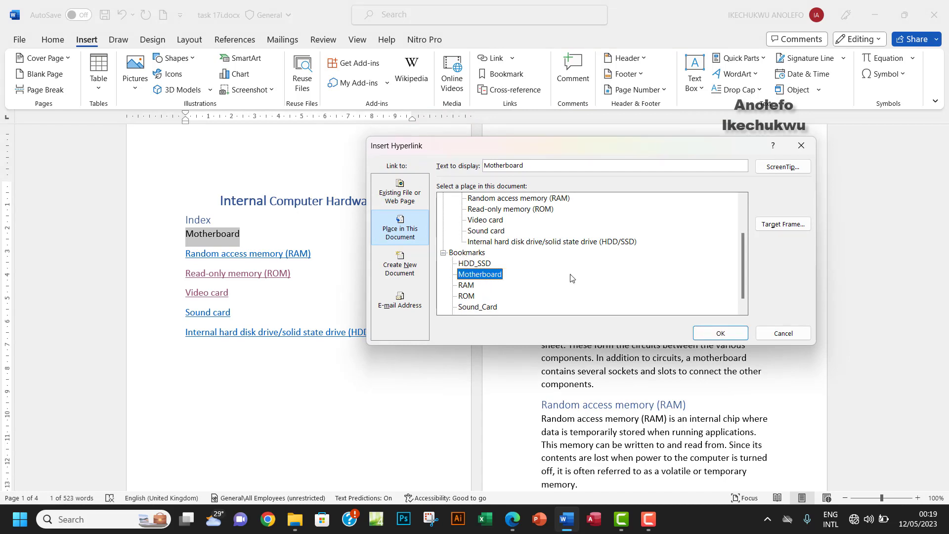
{"action": "left_click", "coordinate": [720, 332]}
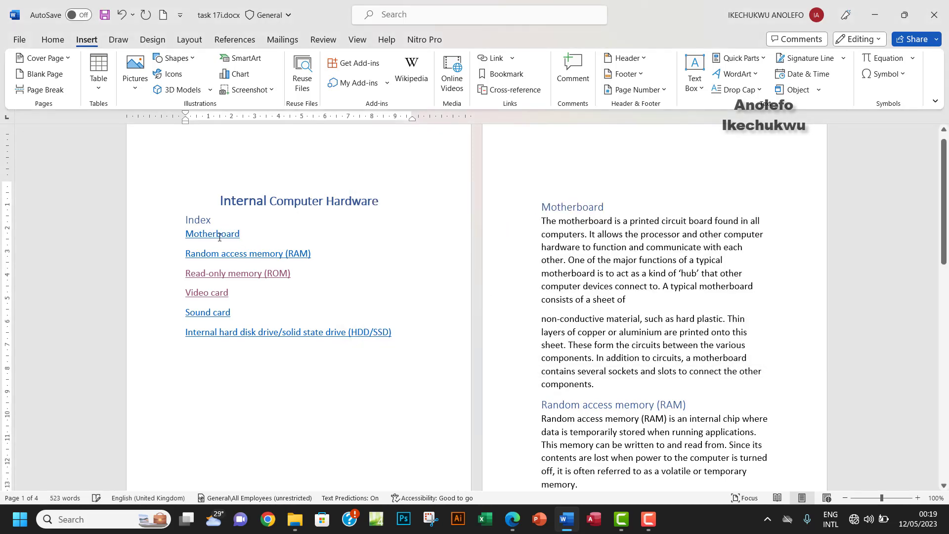